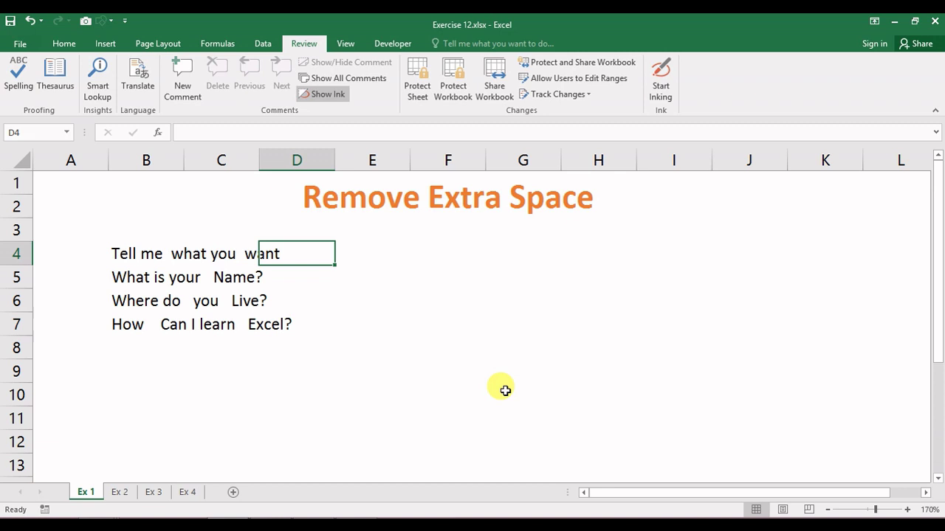
Step: Start a formula in cell E4 by typing =trim
{"action": "key", "text": "Right"}
{"action": "key", "text": "Right"}
{"action": "key", "text": "Left"}
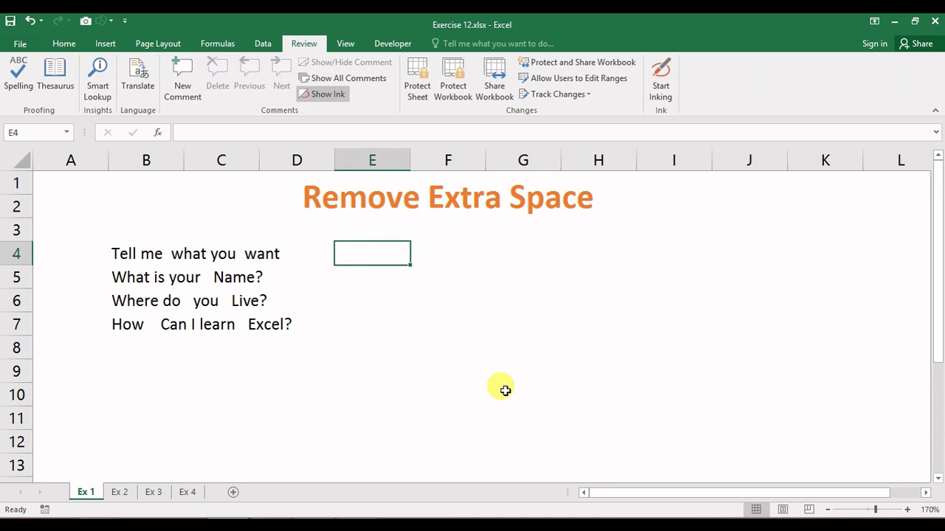
{"action": "type", "text": "=trim"}
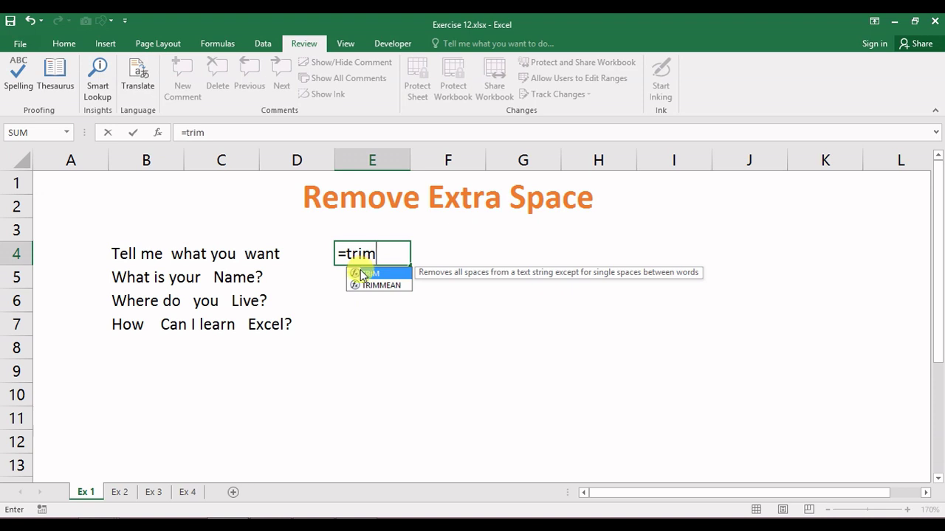
Step: Complete the formula =TRIM(B4) in cell E4
{"action": "key", "text": "Tab"}
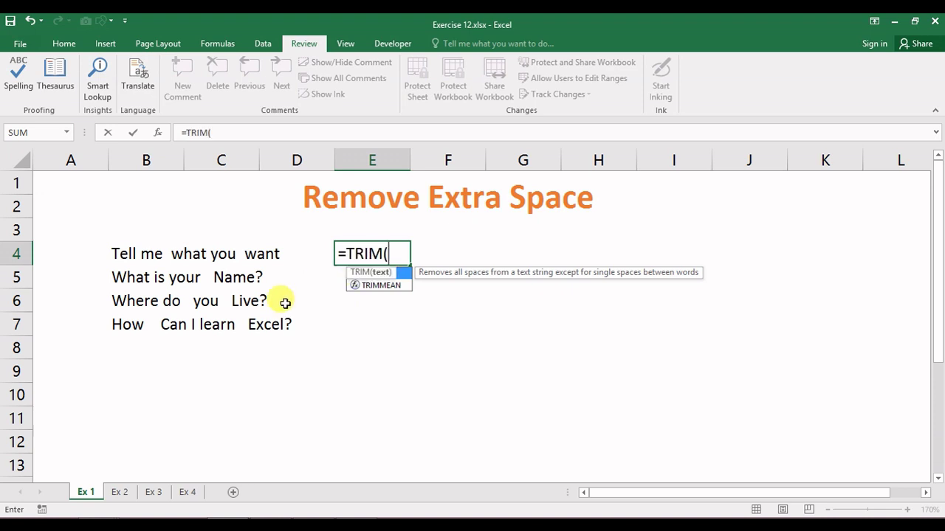
{"action": "key", "text": "Left"}
{"action": "key", "text": "Left"}
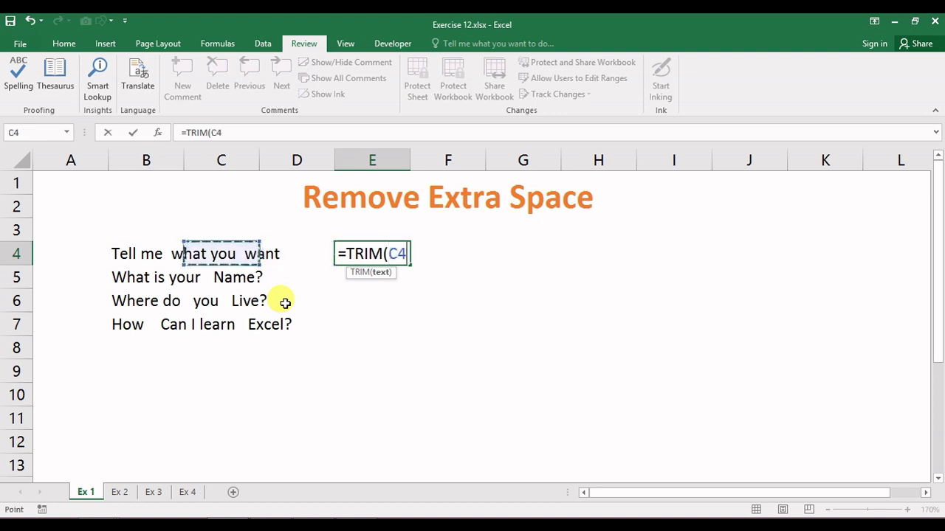
{"action": "key", "text": "Left"}
{"action": "key", "text": "Left"}
{"action": "key", "text": "Right"}
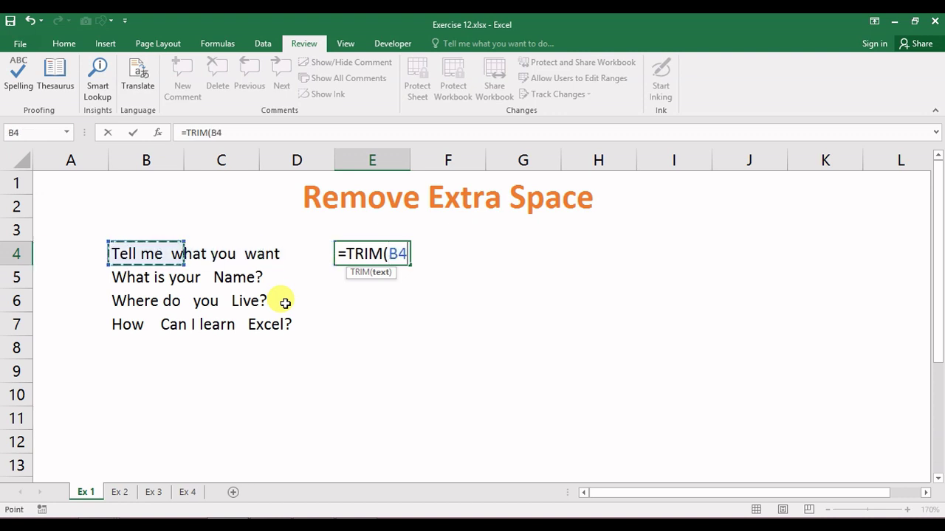
{"action": "type", "text": ")"}
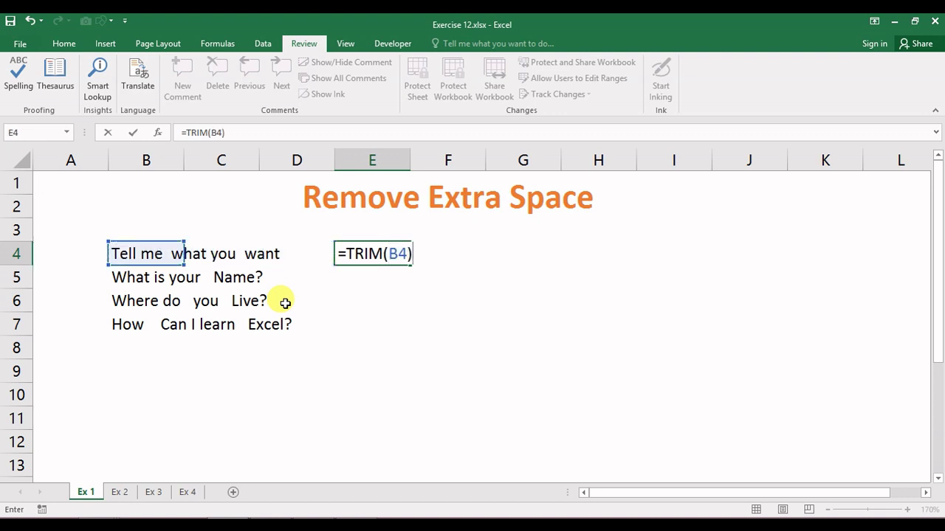
{"action": "key", "text": "Return"}
Step: Fill the TRIM formula down from E4 through E7
{"action": "key", "text": "Up"}
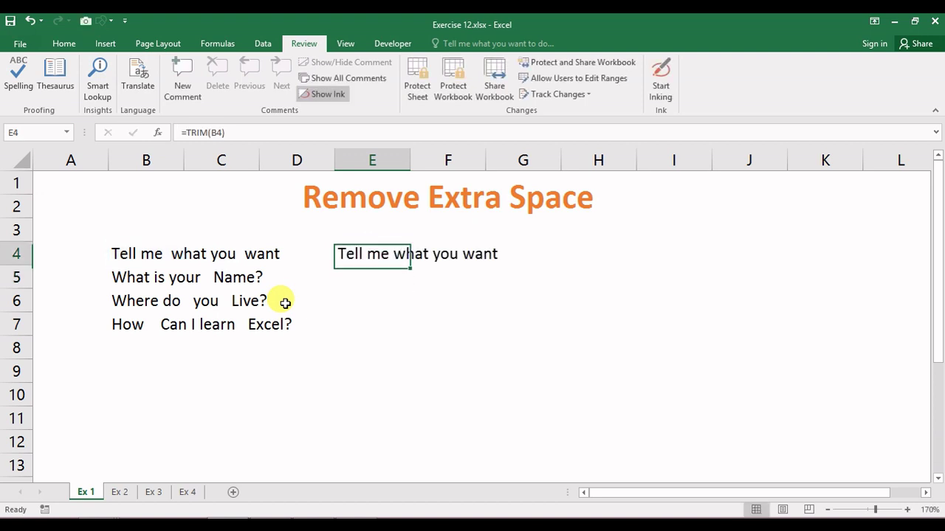
{"action": "key", "text": "shift+Down"}
{"action": "key", "text": "shift+Down"}
{"action": "key", "text": "shift+Down"}
{"action": "key", "text": "ctrl+d"}
{"action": "key", "text": "Right"}
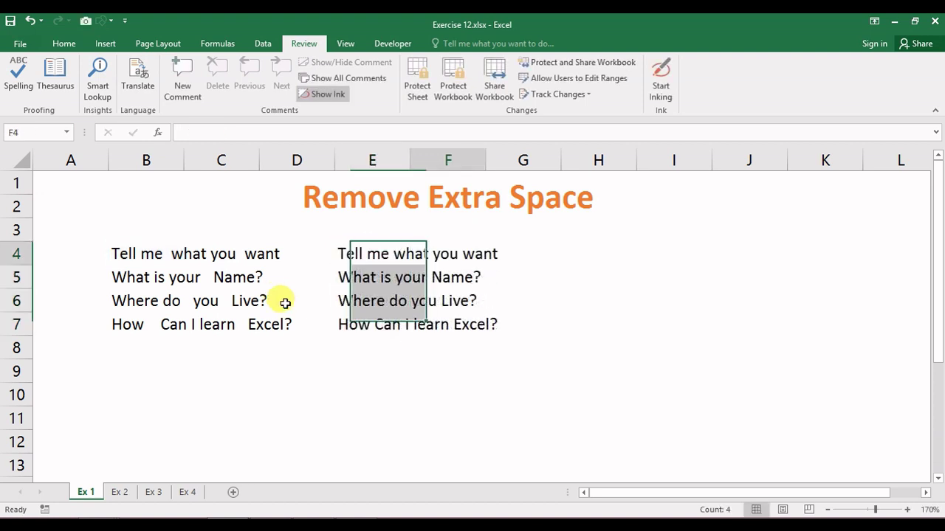
Step: Compare the trimmed result in E7 with the original sentence in B7
{"action": "key", "text": "Right"}
{"action": "key", "text": "Right"}
{"action": "key", "text": "Right"}
{"action": "key", "text": "Left"}
{"action": "key", "text": "Left"}
{"action": "key", "text": "Left"}
{"action": "key", "text": "Left"}
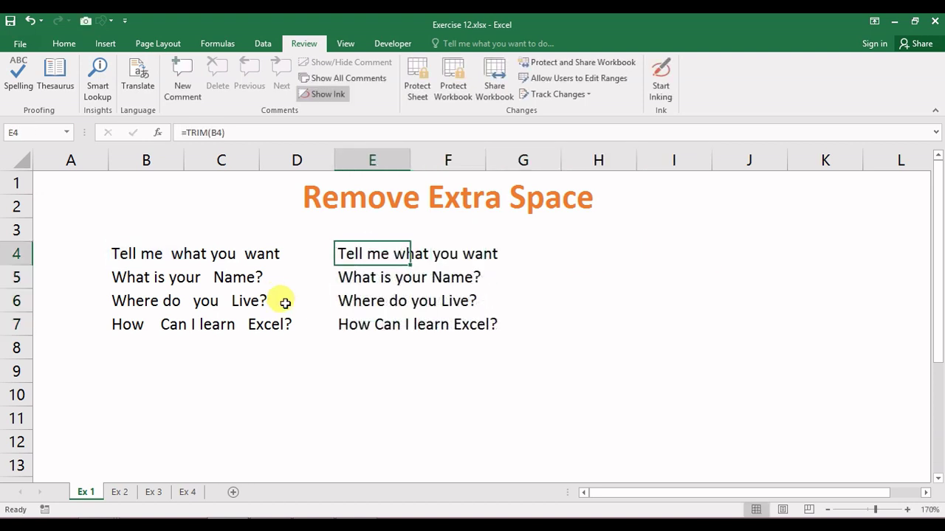
{"action": "key", "text": "Left"}
{"action": "key", "text": "Left"}
{"action": "key", "text": "Down"}
{"action": "key", "text": "Down"}
{"action": "key", "text": "Down"}
{"action": "key", "text": "Left"}
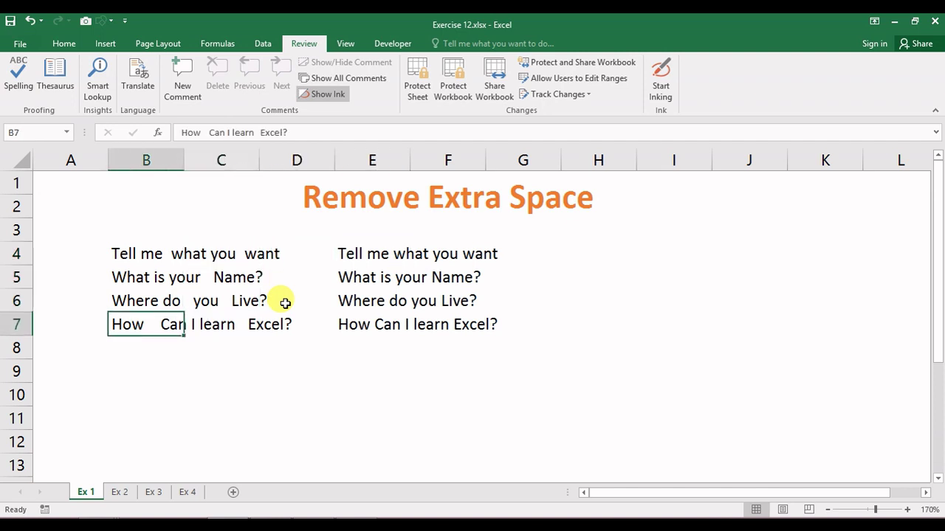
{"action": "key", "text": "Right"}
{"action": "key", "text": "Right"}
{"action": "key", "text": "Right"}
{"action": "key", "text": "Up"}
{"action": "key", "text": "Up"}
{"action": "key", "text": "Up"}
{"action": "key", "text": "Right"}
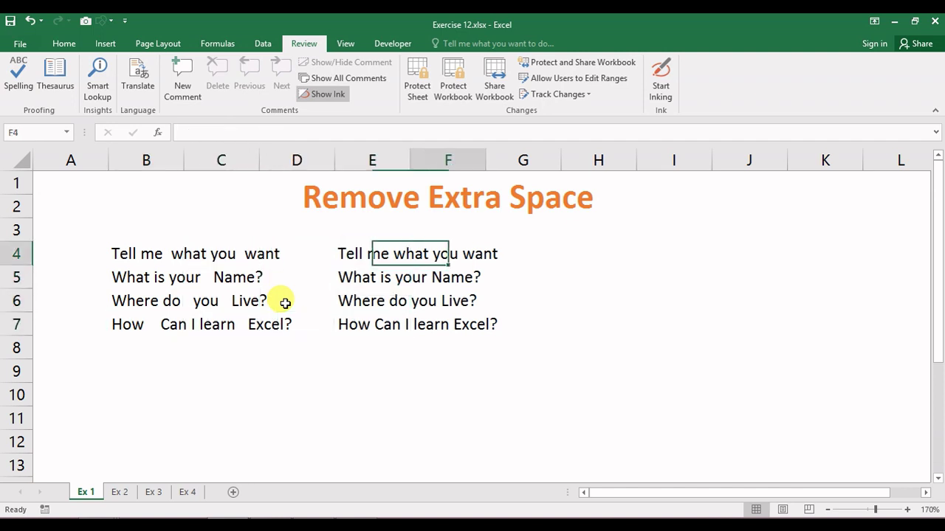
{"action": "key", "text": "Right"}
{"action": "key", "text": "Left"}
{"action": "key", "text": "Left"}
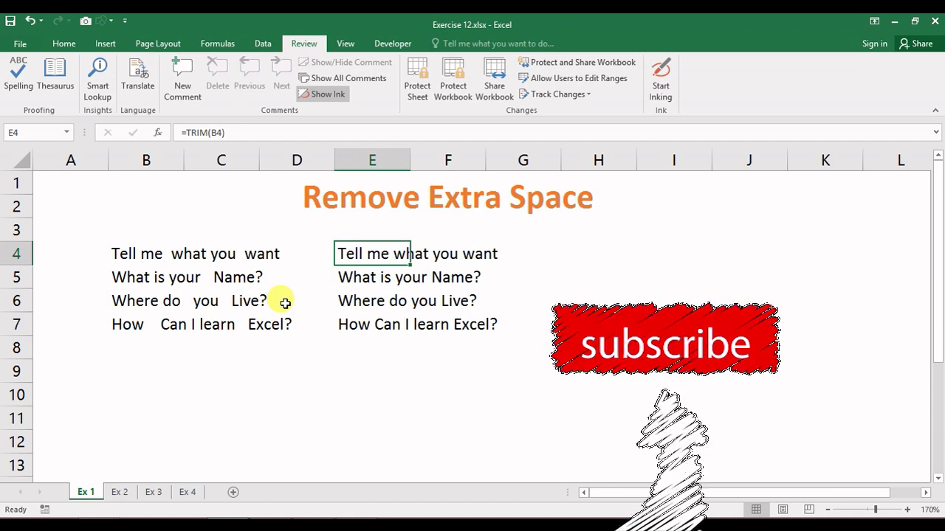
Step: Check the results down column E and select E4:E8
{"action": "key", "text": "Down"}
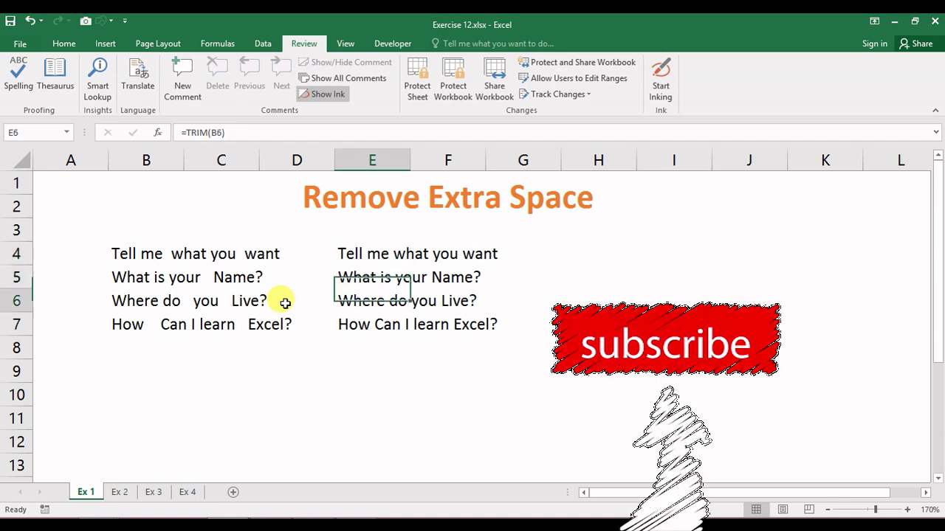
{"action": "key", "text": "Down"}
{"action": "key", "text": "Down"}
{"action": "key", "text": "Down"}
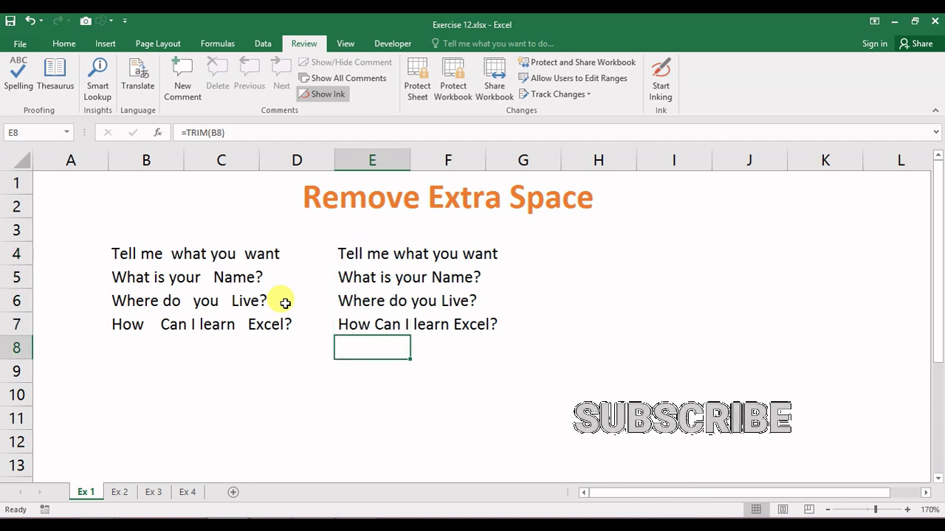
{"action": "key", "text": "Up"}
{"action": "key", "text": "Up"}
{"action": "key", "text": "Up"}
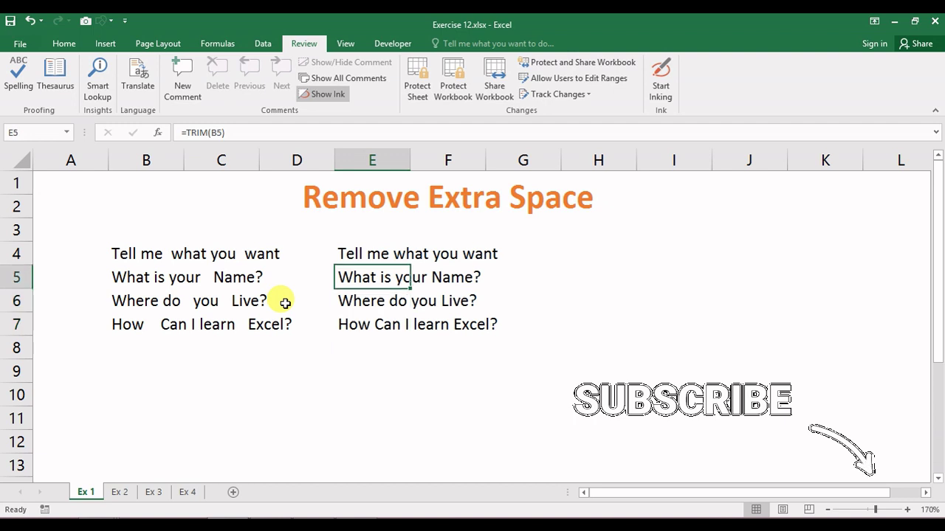
{"action": "key", "text": "Up"}
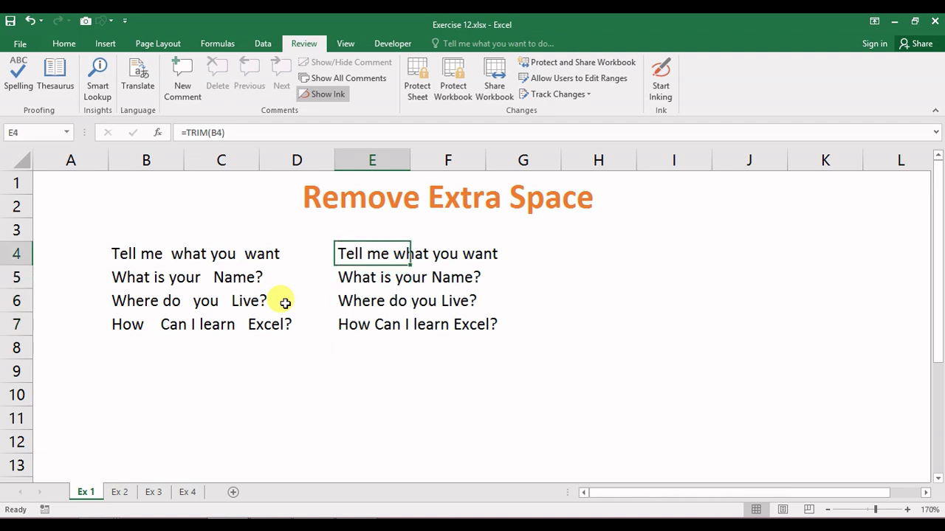
{"action": "key", "text": "shift+Down"}
{"action": "key", "text": "shift+Down"}
{"action": "key", "text": "shift+Down"}
Step: Clear E4:E8 and re-enter =TRIM(B4) in cell E4
{"action": "key", "text": "Delete"}
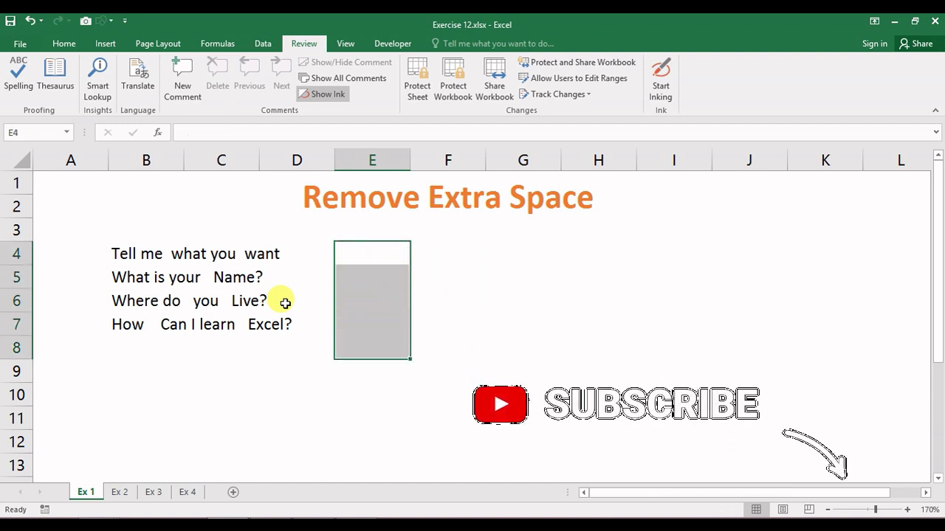
{"action": "key", "text": "Down"}
{"action": "key", "text": "Up"}
{"action": "type", "text": "=trim"}
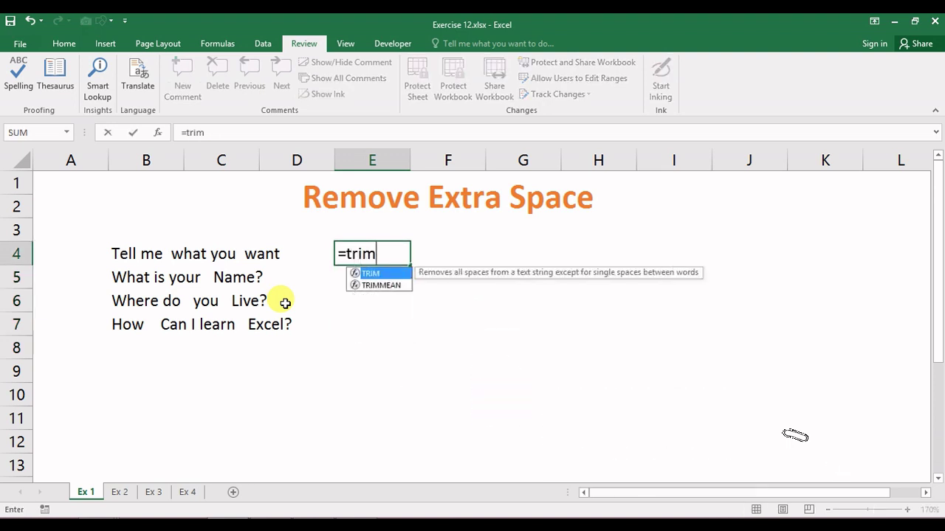
{"action": "key", "text": "Tab"}
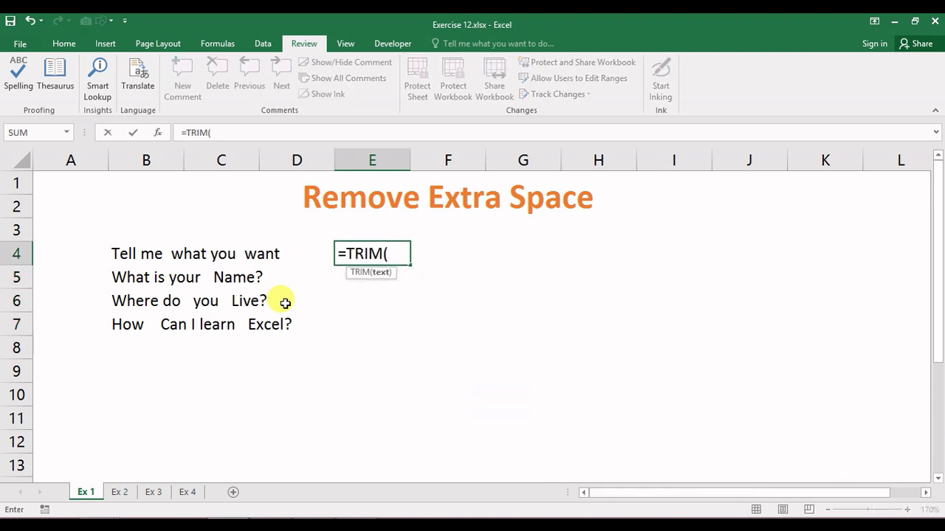
{"action": "key", "text": "Left"}
{"action": "key", "text": "Left"}
{"action": "key", "text": "Left"}
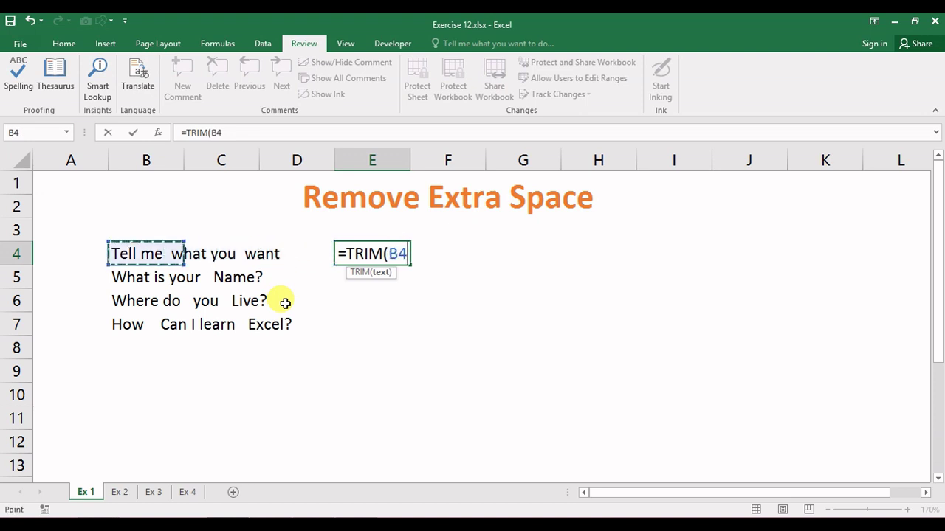
{"action": "key", "text": "Return"}
{"action": "type", "text": "\\"}
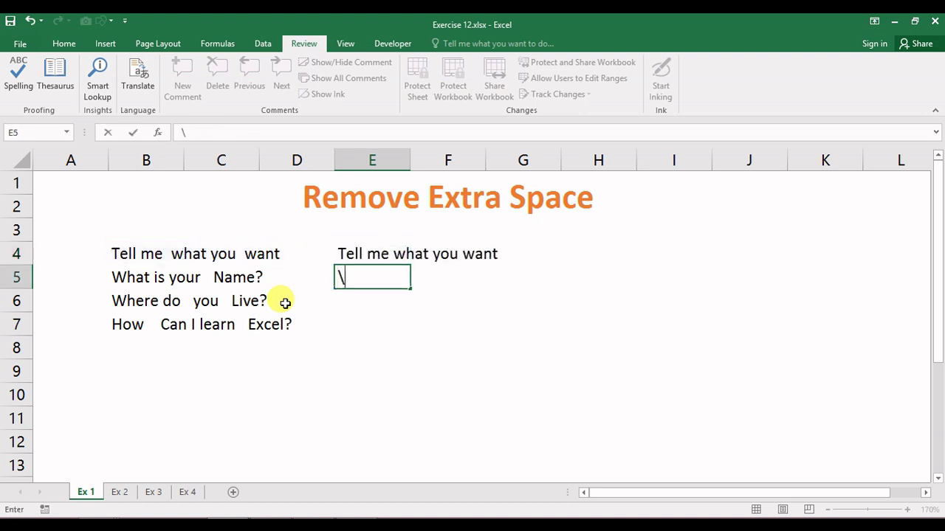
Step: Fill the =TRIM(B4) formula down through E7
{"action": "key", "text": "Up"}
{"action": "key", "text": "Down"}
{"action": "key", "text": "Up"}
{"action": "key", "text": "shift+Down"}
{"action": "key", "text": "shift+Down"}
{"action": "key", "text": "shift+Down"}
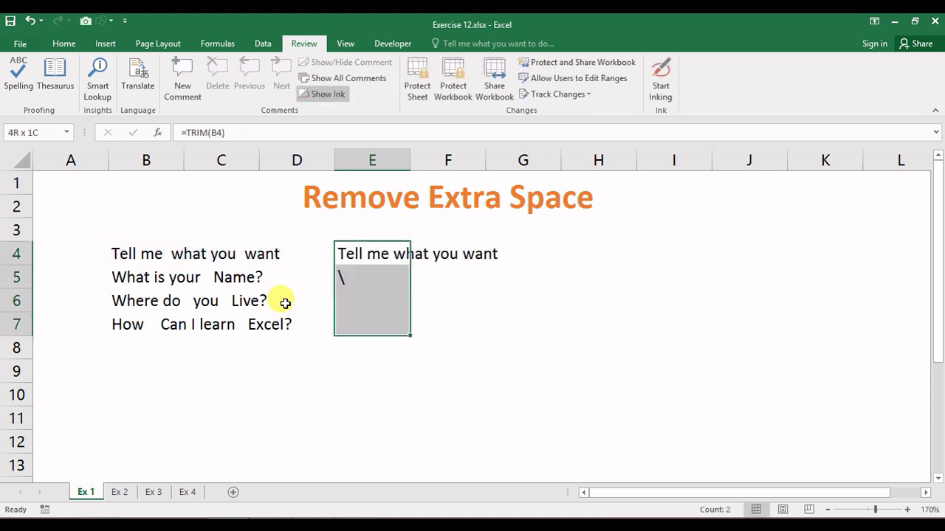
{"action": "key", "text": "ctrl+d"}
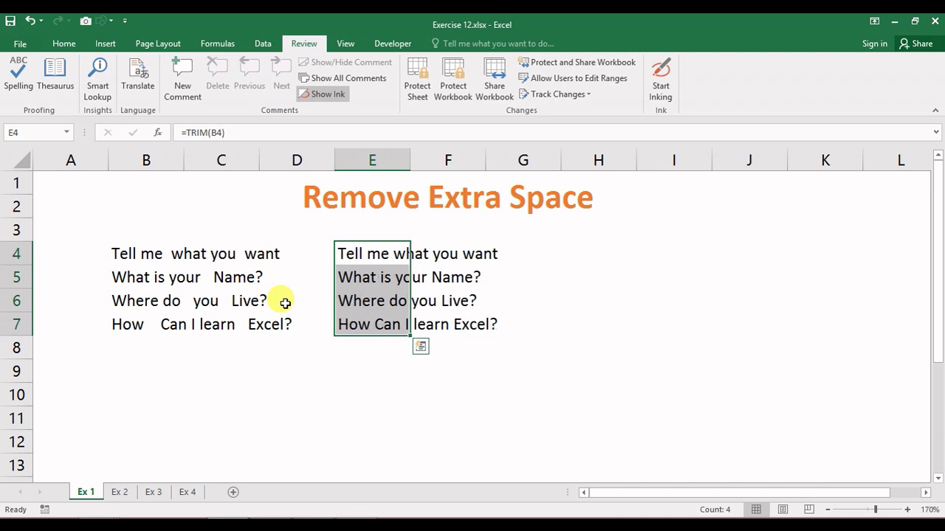
Step: Review the trimmed sentences along row 4 and down column E
{"action": "key", "text": "Right"}
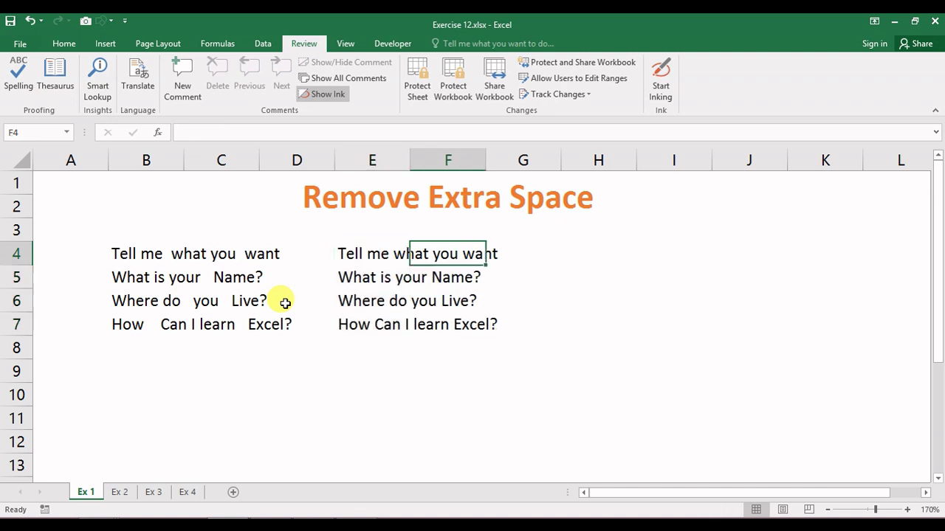
{"action": "key", "text": "Left"}
{"action": "key", "text": "Right"}
{"action": "key", "text": "Right"}
{"action": "key", "text": "Left"}
{"action": "key", "text": "Left"}
{"action": "key", "text": "Down"}
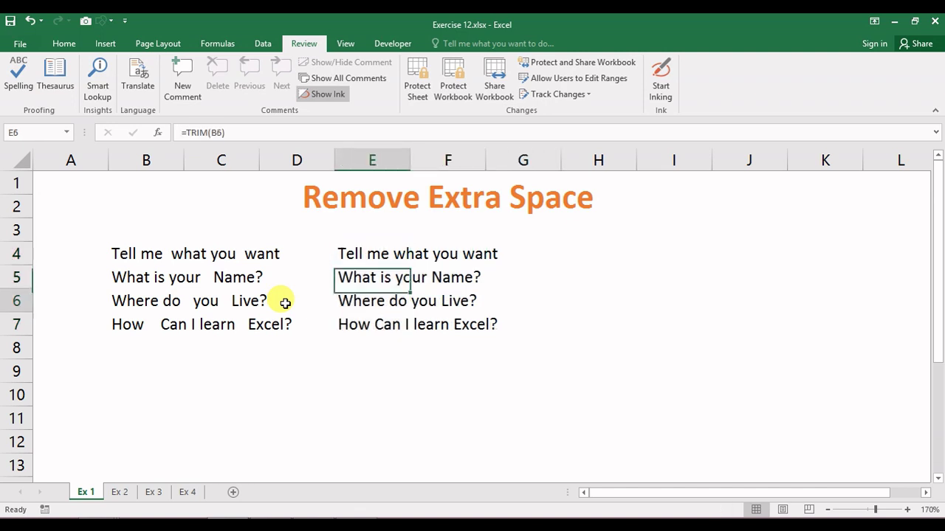
{"action": "key", "text": "Down"}
{"action": "key", "text": "Down"}
{"action": "key", "text": "Down"}
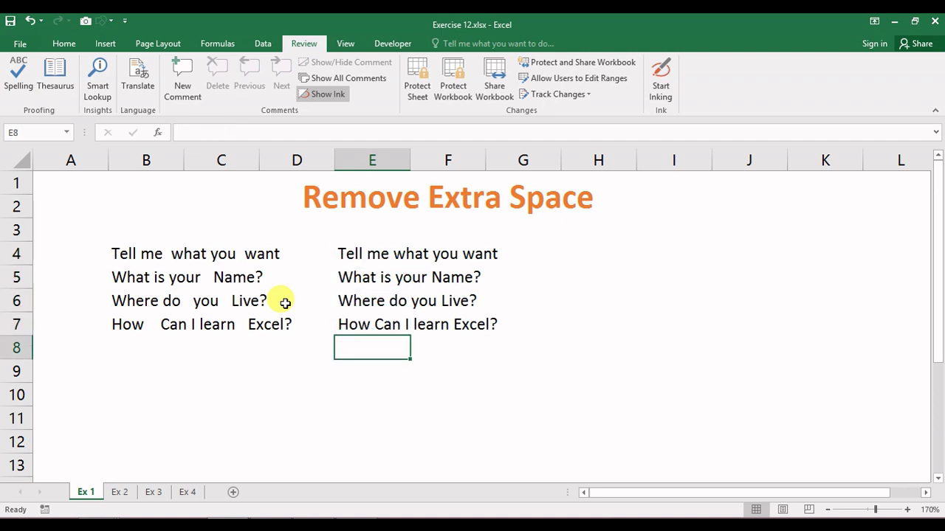
{"action": "key", "text": "Up"}
{"action": "key", "text": "Up"}
{"action": "key", "text": "Up"}
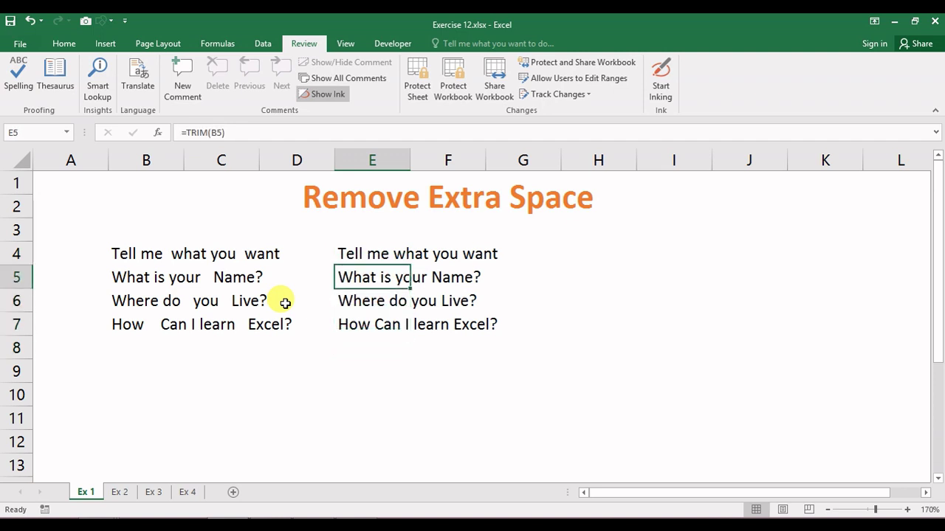
{"action": "key", "text": "Right"}
{"action": "key", "text": "Right"}
{"action": "key", "text": "Right"}
{"action": "key", "text": "Up"}
{"action": "key", "text": "Left"}
{"action": "key", "text": "Right"}
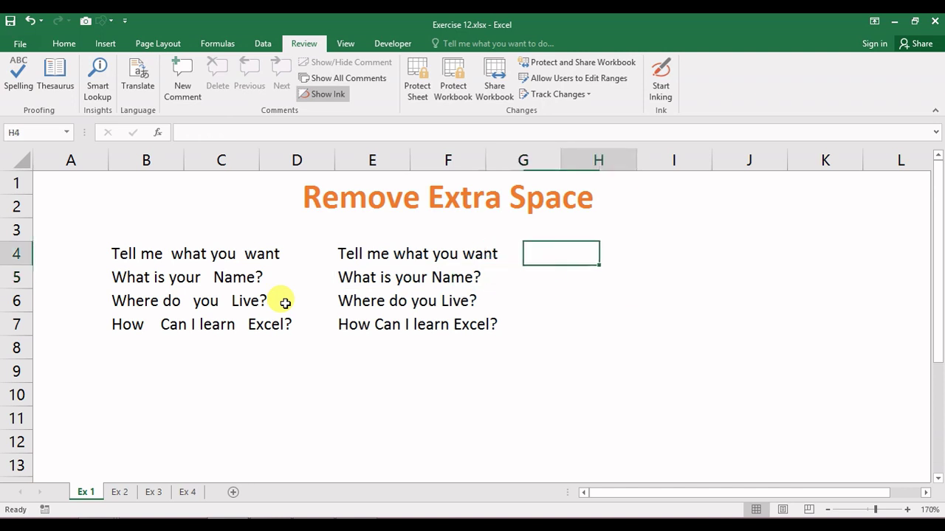
{"action": "key", "text": "Right"}
Step: Start a formula in cell H4 by typing =sub
{"action": "key", "text": "Left"}
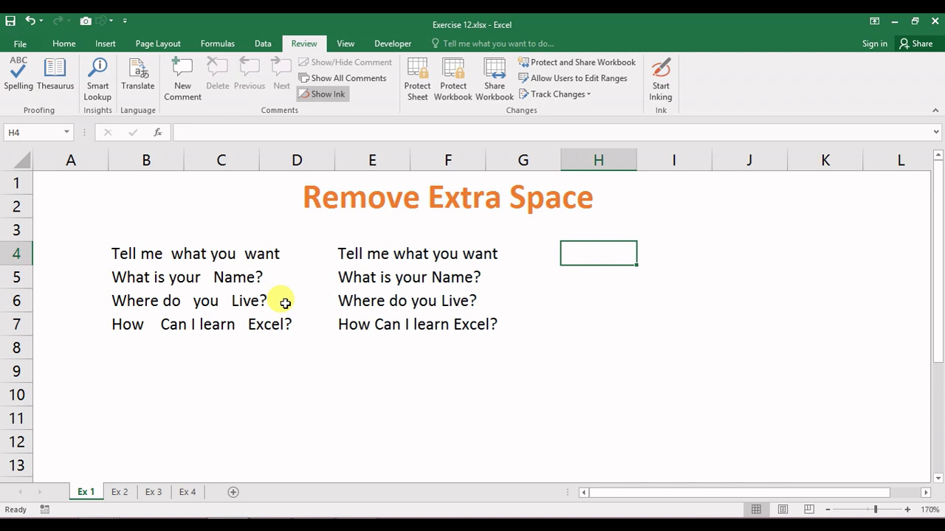
{"action": "type", "text": "=sub"}
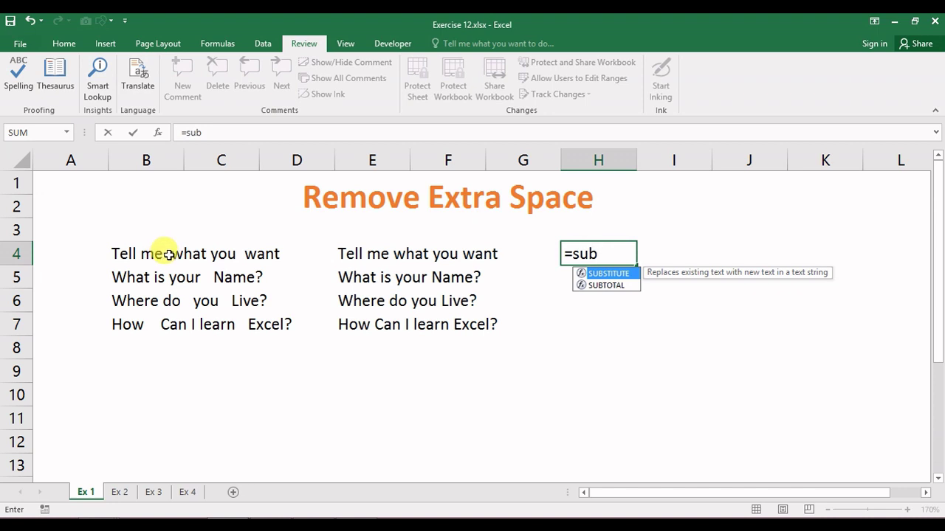
Step: Enter =SUBSTITUTE(B4," "," ") in cell H4
{"action": "key", "text": "Tab"}
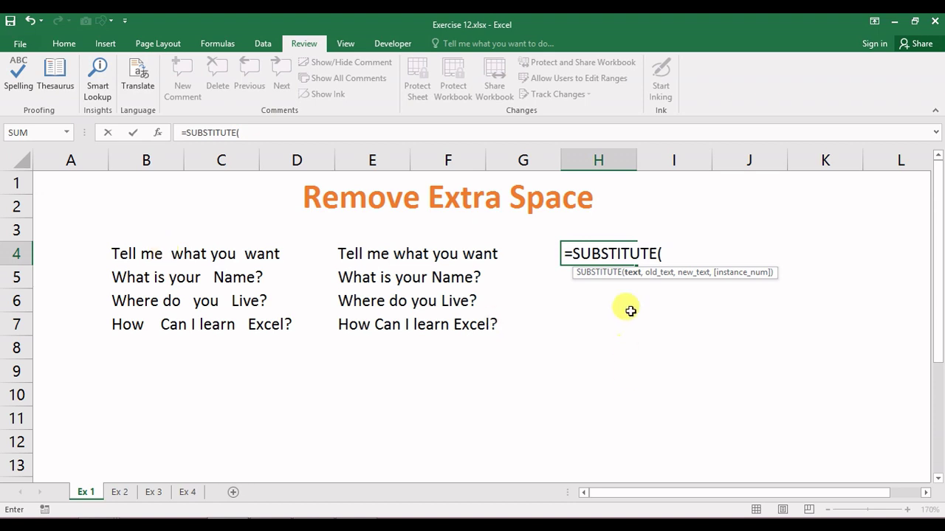
{"action": "left_click", "coordinate": [130, 254]}
{"action": "type", "text": ","}
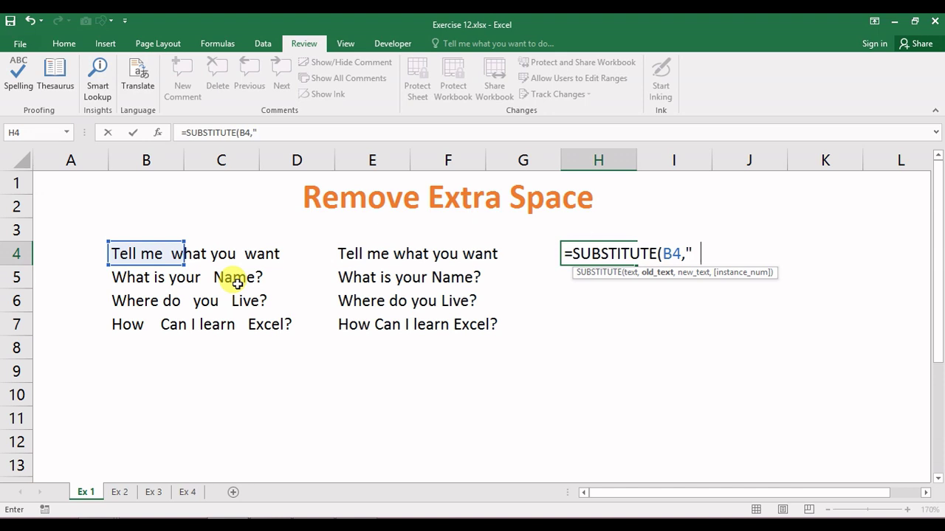
{"action": "type", "text": "\""}
{"action": "type", "text": ","}
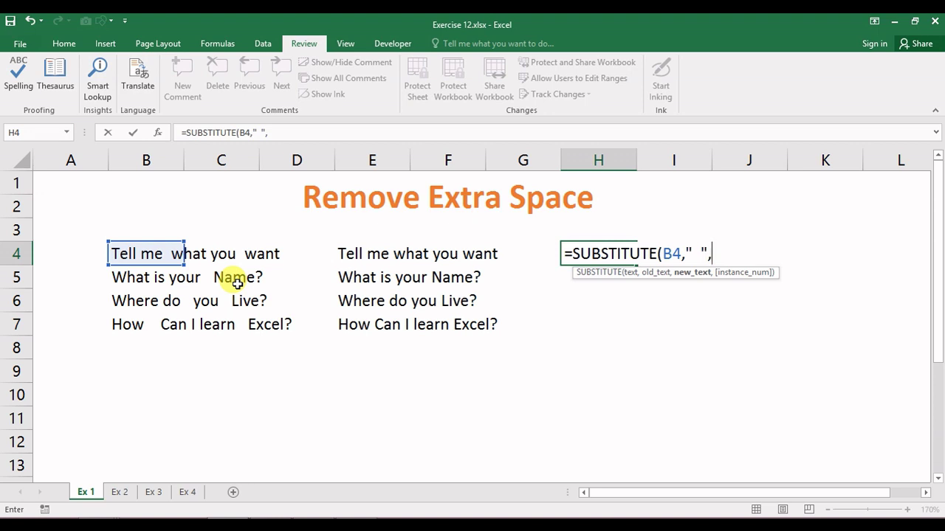
{"action": "type", "text": "\" "}
{"action": "type", "text": "\""}
{"action": "type", "text": ")"}
{"action": "key", "text": "Return"}
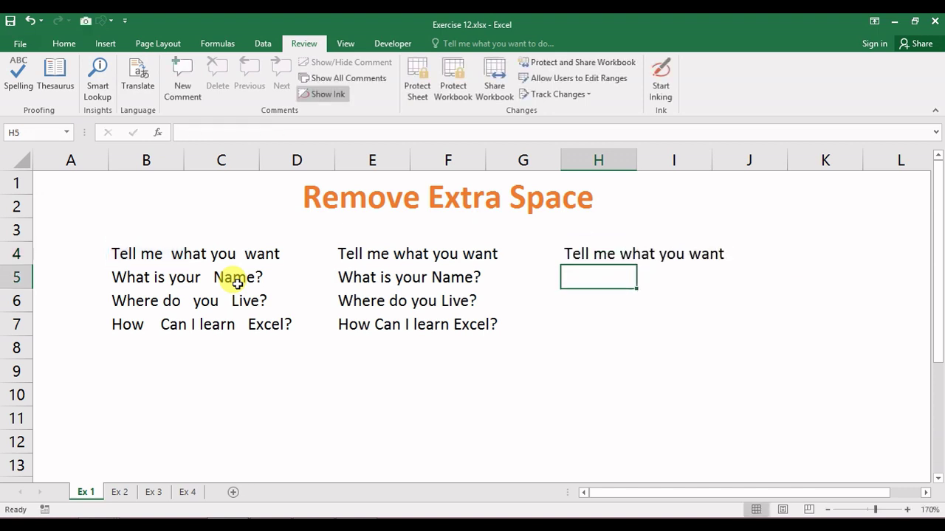
Step: Fill the SUBSTITUTE formula down from H4 through H7
{"action": "key", "text": "Up"}
{"action": "key", "text": "shift+Down"}
{"action": "key", "text": "shift+Down"}
{"action": "key", "text": "shift+Down"}
{"action": "key", "text": "ctrl+d"}
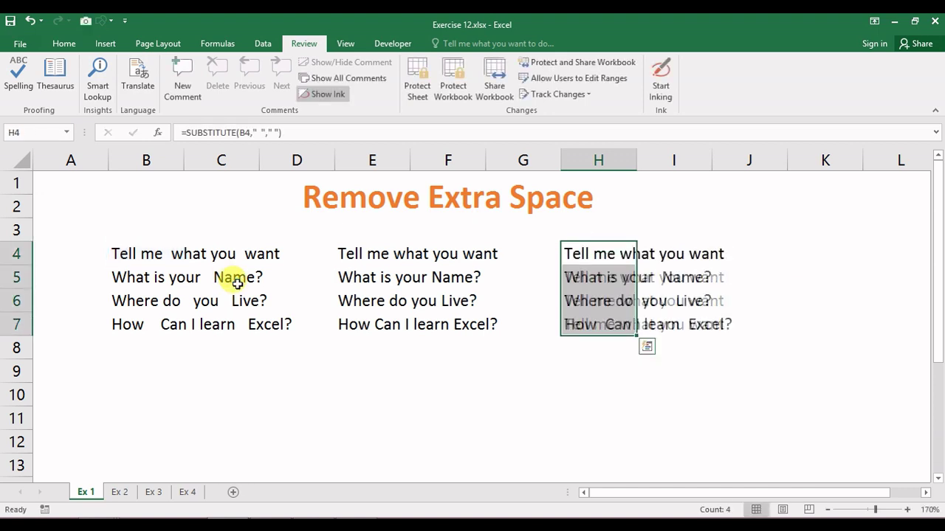
{"action": "key", "text": "Right"}
{"action": "key", "text": "Right"}
{"action": "key", "text": "Right"}
{"action": "scroll", "coordinate": [236, 283], "scroll_direction": "right", "scroll_amount": 1}
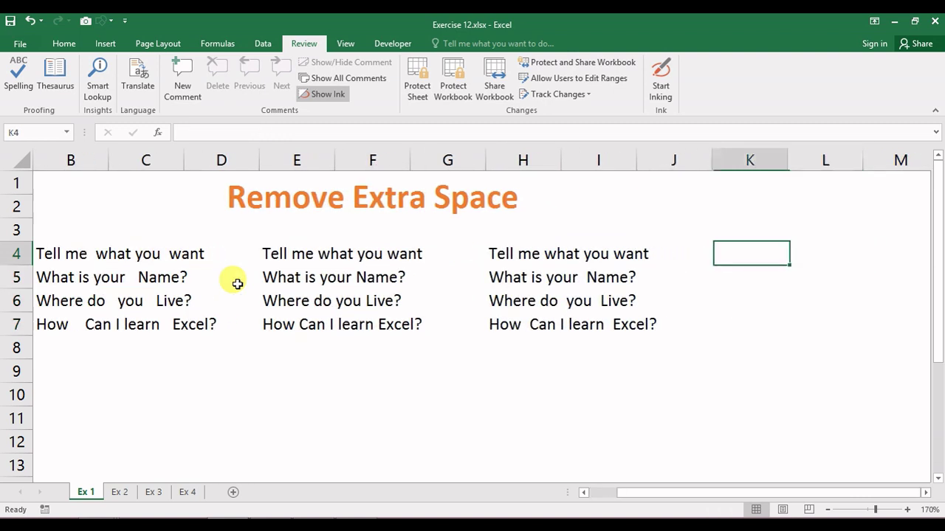
{"action": "key", "text": "Left"}
{"action": "key", "text": "Left"}
{"action": "key", "text": "Left"}
{"action": "key", "text": "Left"}
{"action": "key", "text": "Left"}
{"action": "key", "text": "Left"}
{"action": "key", "text": "Left"}
{"action": "key", "text": "Left"}
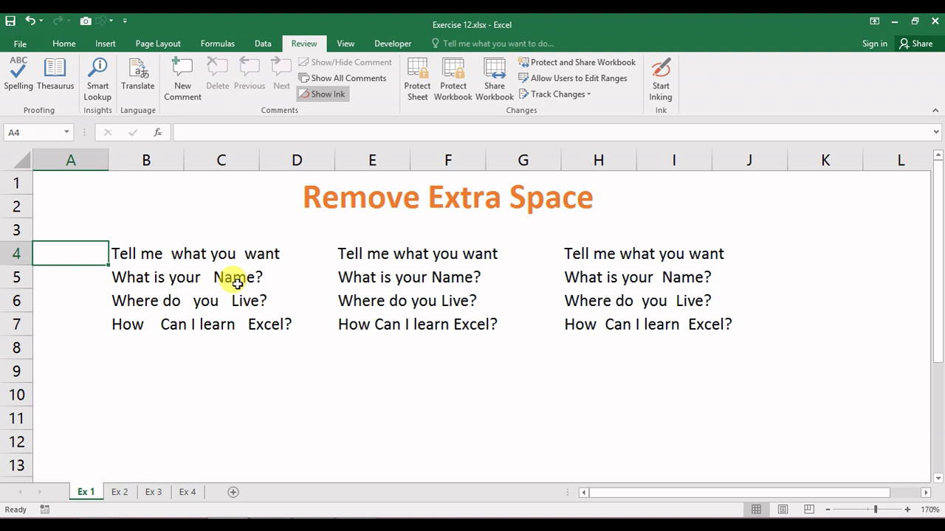
Step: Move from the Ex 1 sheet to the Ex 2 Text to Columns sheet
{"action": "key", "text": "ctrl+Page_Down"}
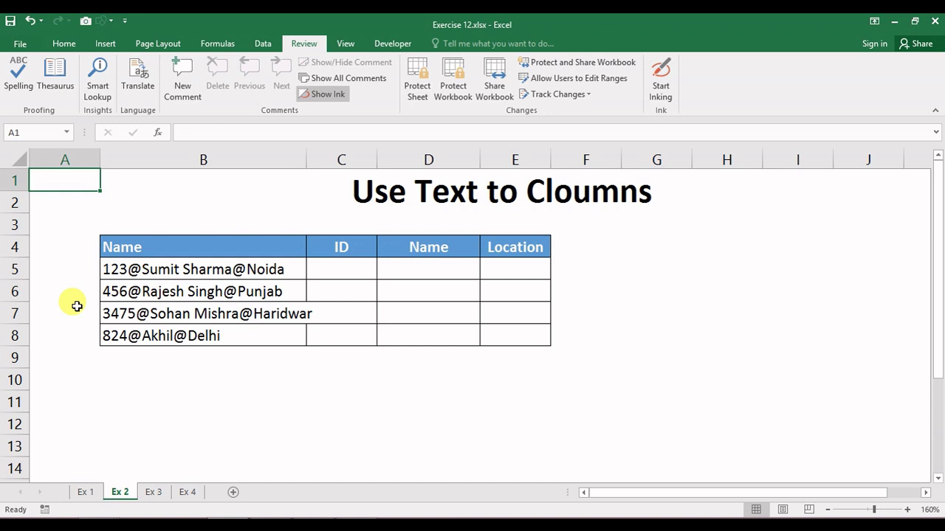
Step: Copy the four @-separated entries in B5:B8 into C5:C8 and select them
{"action": "left_click", "coordinate": [123, 278]}
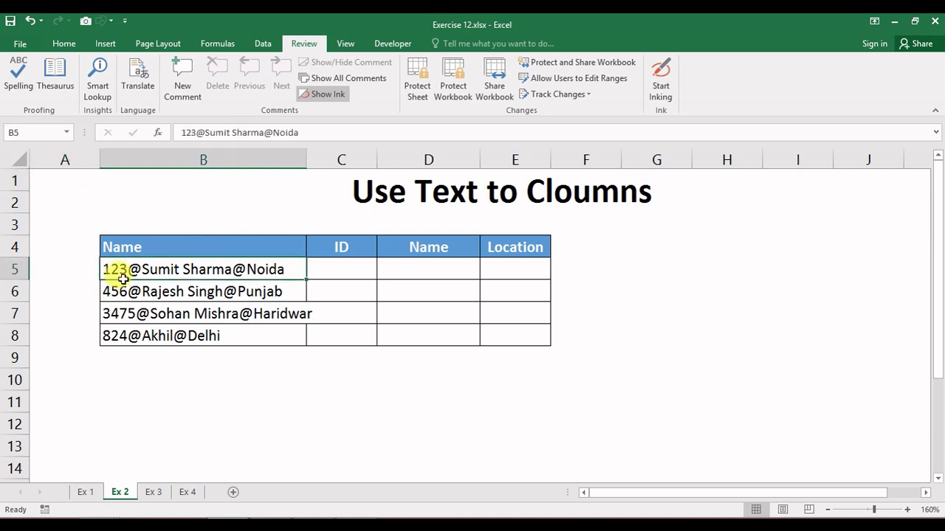
{"action": "key", "text": "ctrl+shift+Down"}
{"action": "key", "text": "ctrl+c"}
{"action": "key", "text": "Right"}
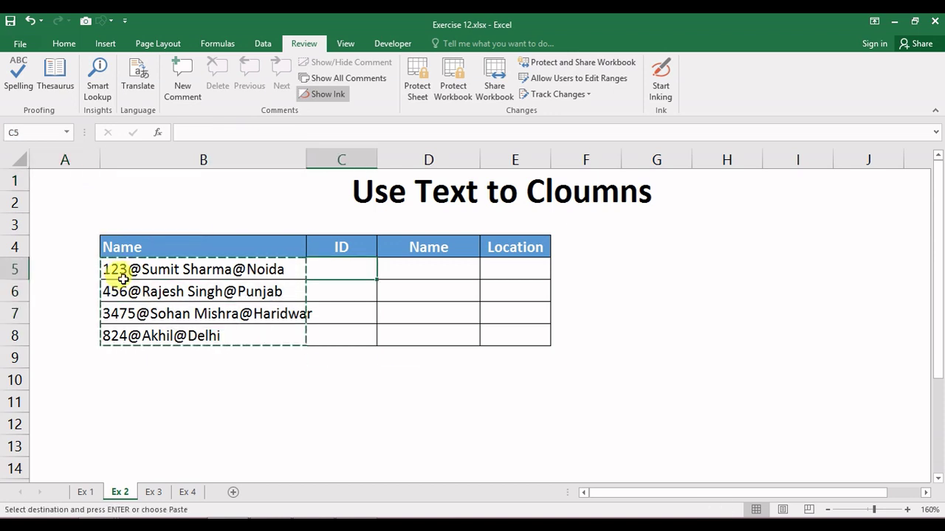
{"action": "key", "text": "ctrl+v"}
{"action": "key", "text": "Escape"}
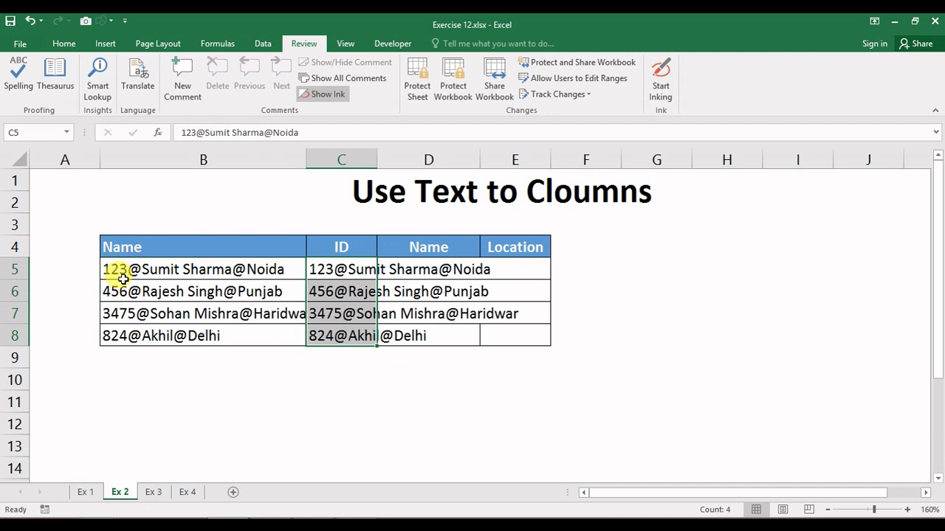
{"action": "key", "text": "shift+Up"}
{"action": "key", "text": "shift+Up"}
{"action": "key", "text": "shift+Up"}
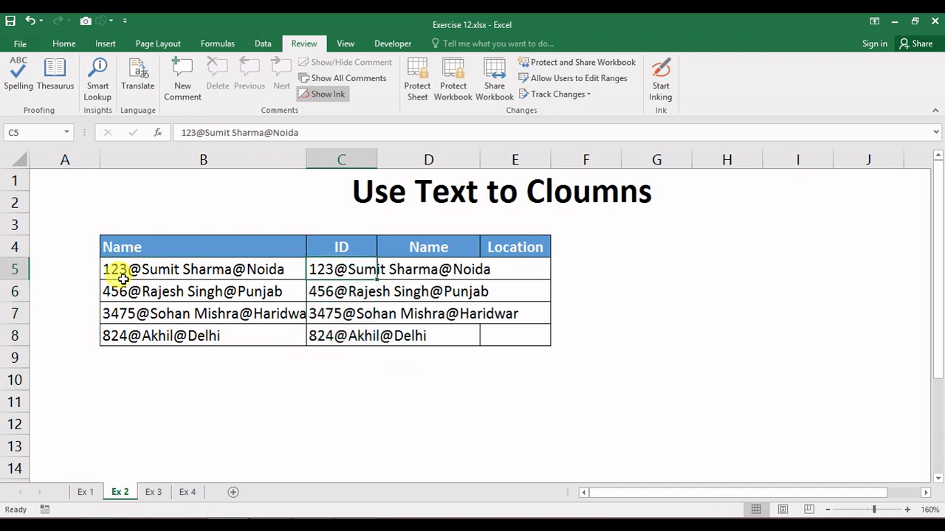
{"action": "key", "text": "ctrl+shift+Down"}
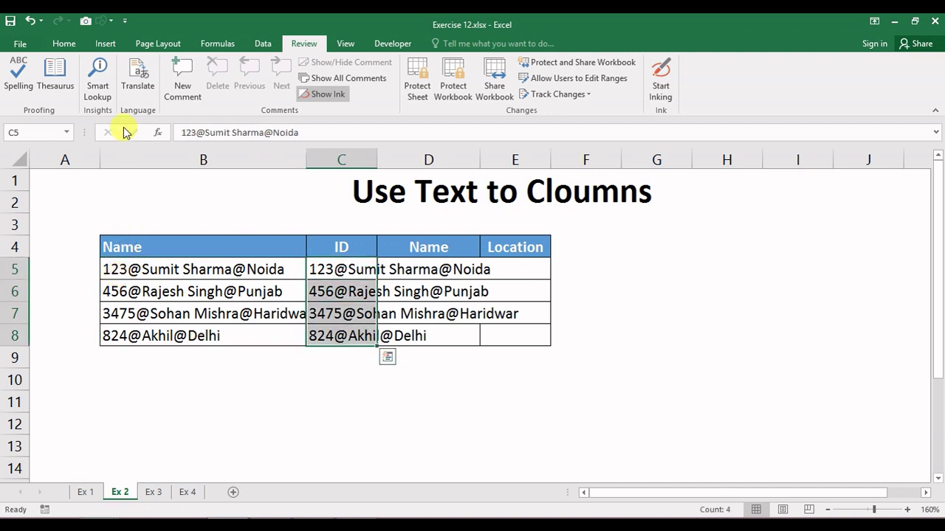
{"action": "left_click", "coordinate": [260, 43]}
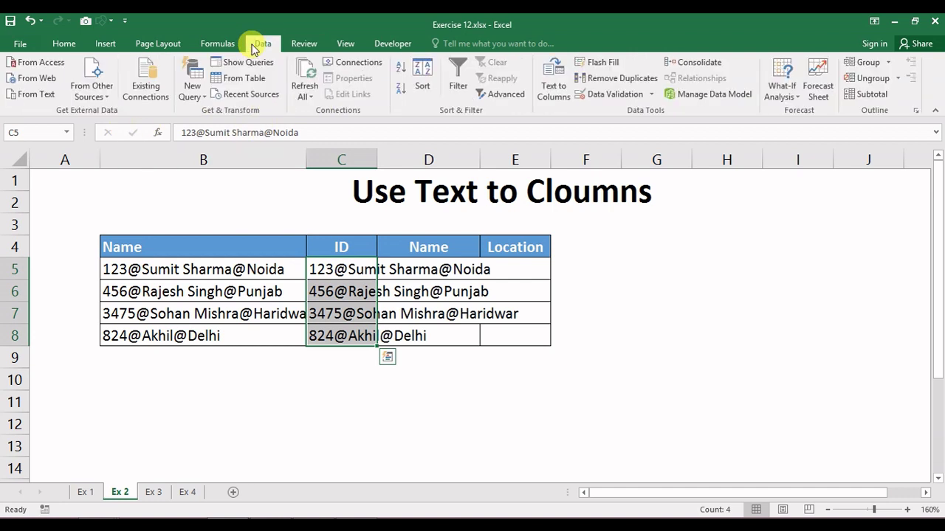
Step: Run Text to Columns on C5:C8 as Delimited with @ as the Other delimiter, replacing existing data
{"action": "left_click", "coordinate": [551, 76]}
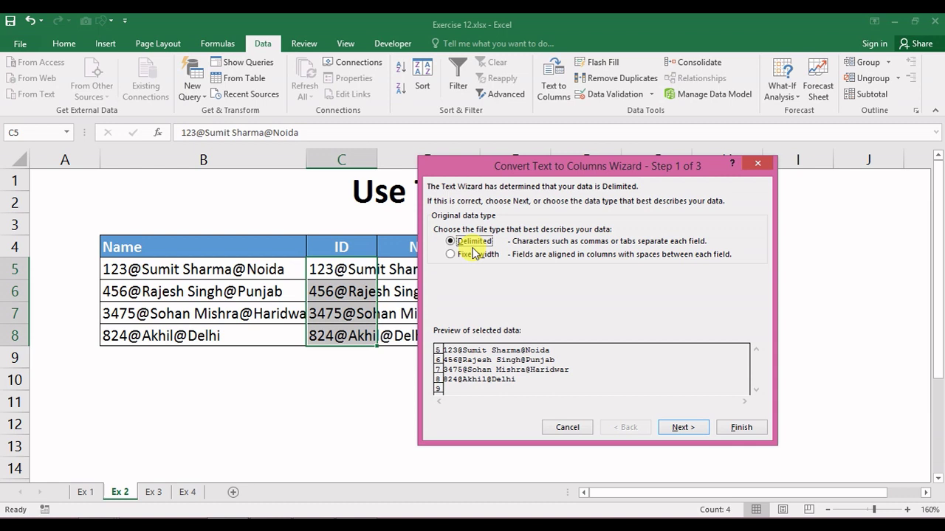
{"action": "left_click", "coordinate": [677, 428]}
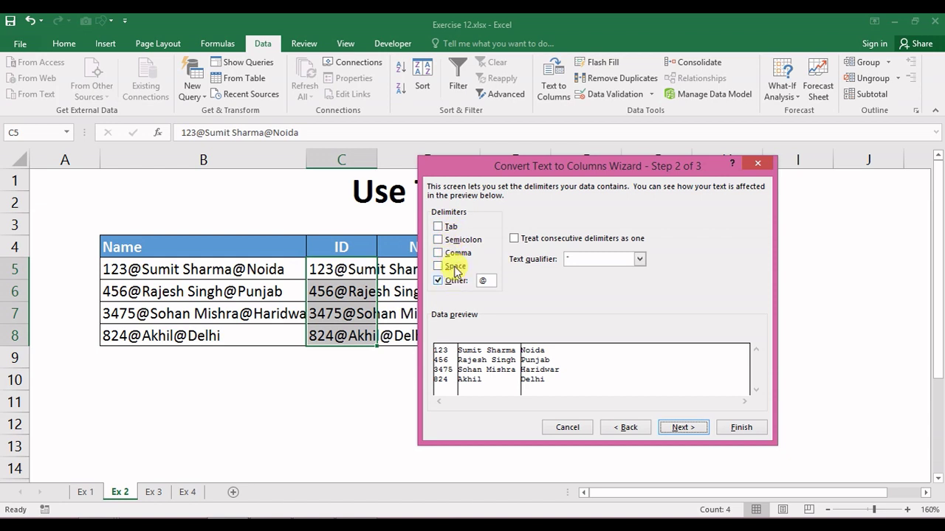
{"action": "left_click", "coordinate": [439, 282]}
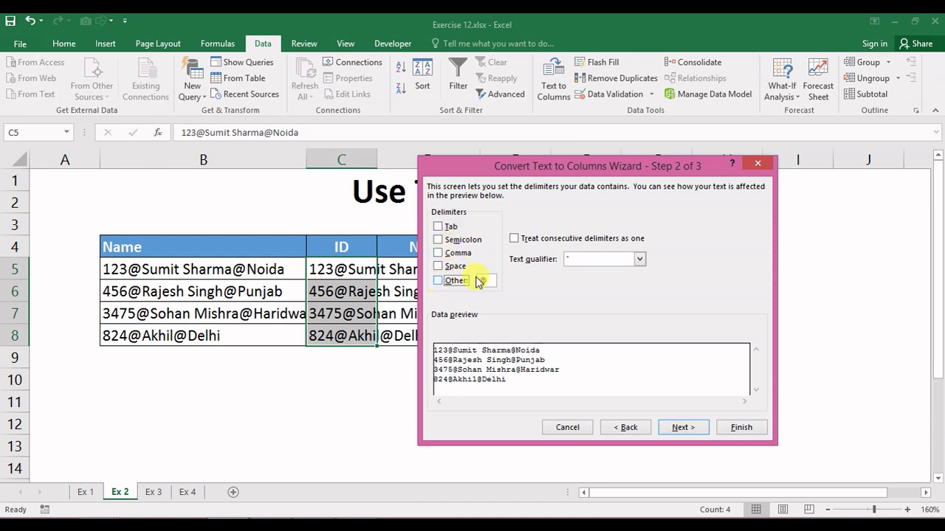
{"action": "left_click", "coordinate": [487, 279]}
{"action": "left_click", "coordinate": [437, 281]}
{"action": "left_click", "coordinate": [439, 281]}
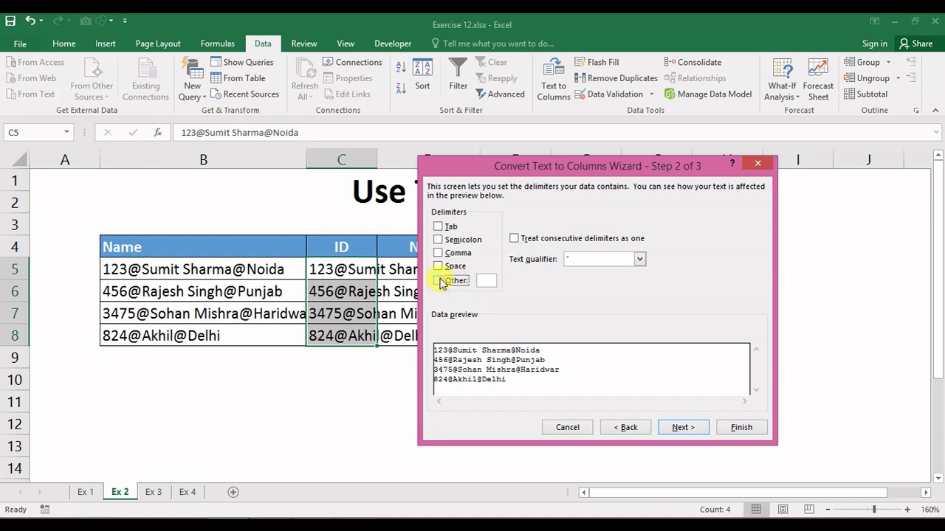
{"action": "left_click", "coordinate": [438, 281]}
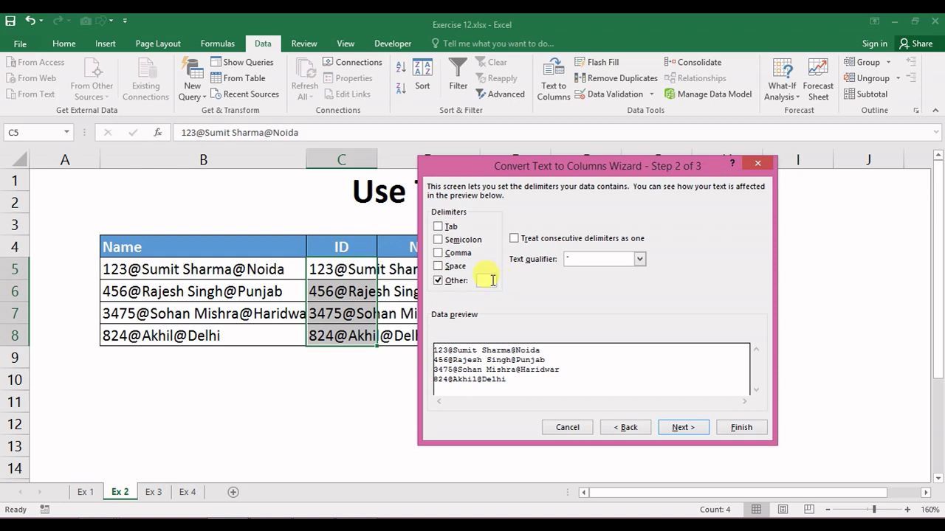
{"action": "type", "text": "@"}
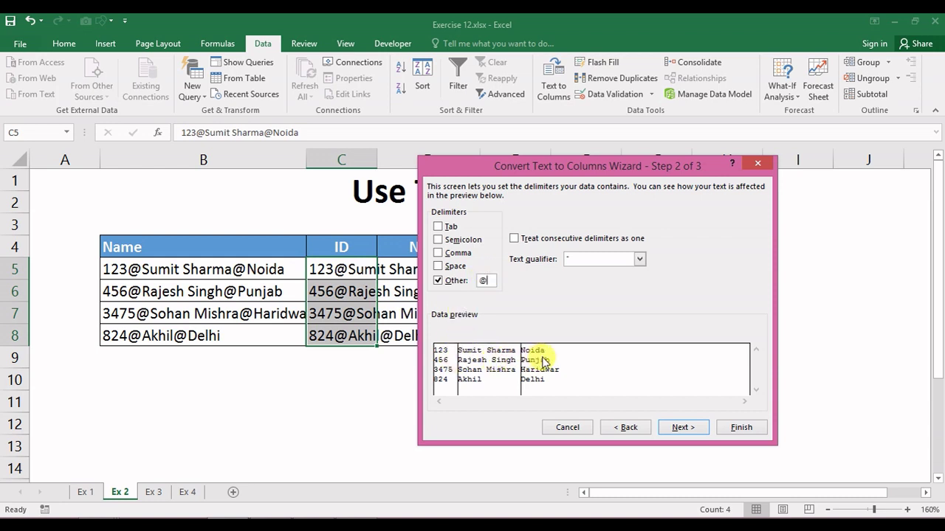
{"action": "left_click", "coordinate": [698, 433]}
{"action": "left_click", "coordinate": [741, 428]}
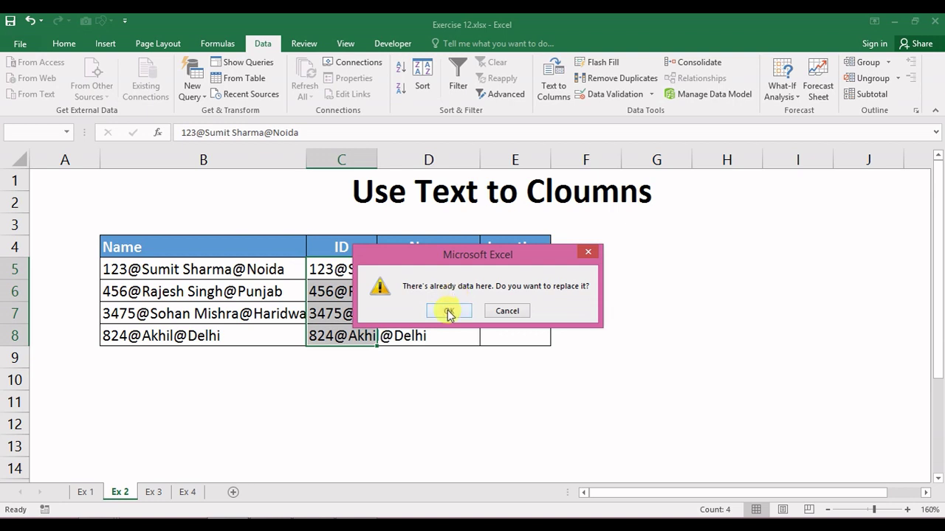
{"action": "left_click", "coordinate": [448, 310]}
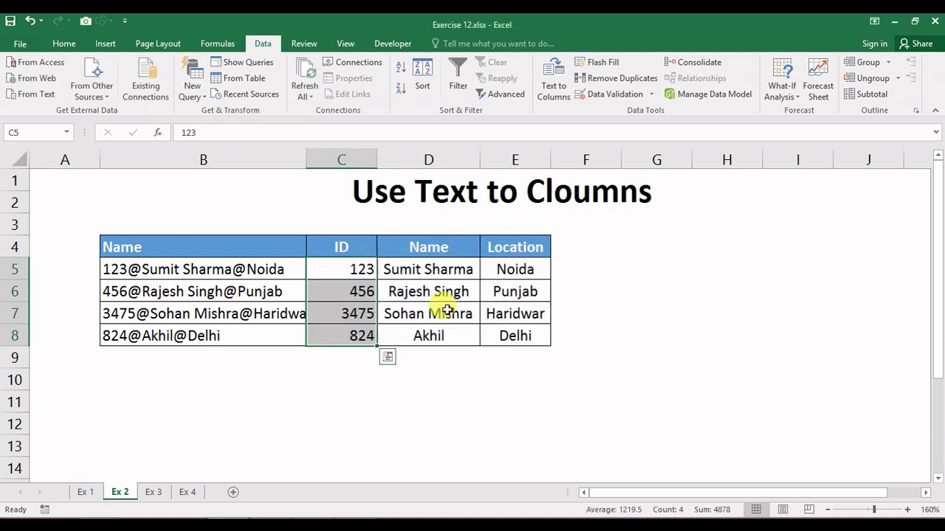
{"action": "left_click", "coordinate": [668, 381]}
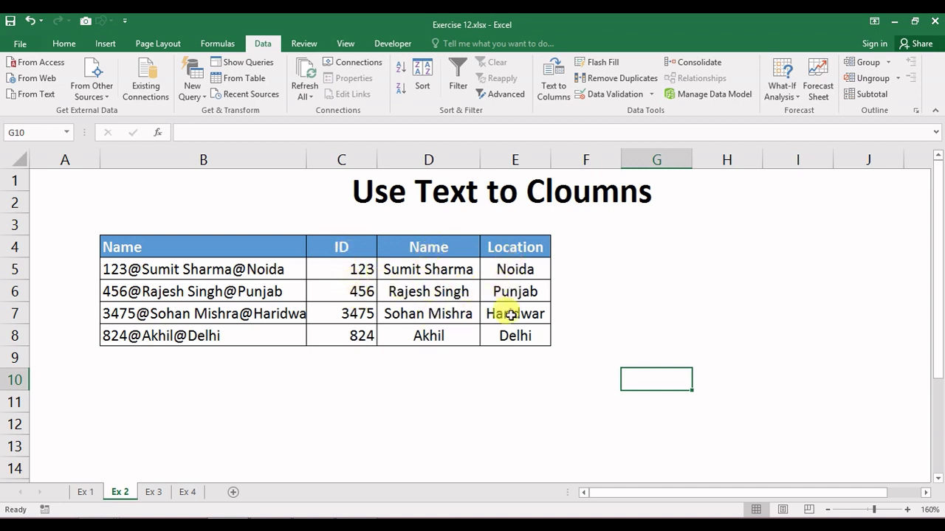
Step: Clear the split results from C5:E8 and select the entries in B5:B8
{"action": "left_click", "coordinate": [362, 270]}
{"action": "key", "text": "ctrl+shift+Down"}
{"action": "key", "text": "ctrl+shift+Right"}
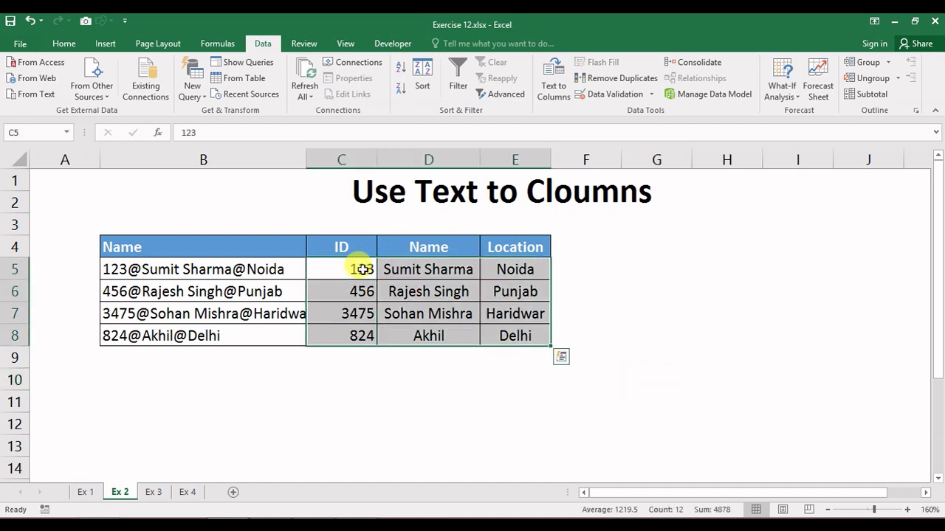
{"action": "key", "text": "Delete"}
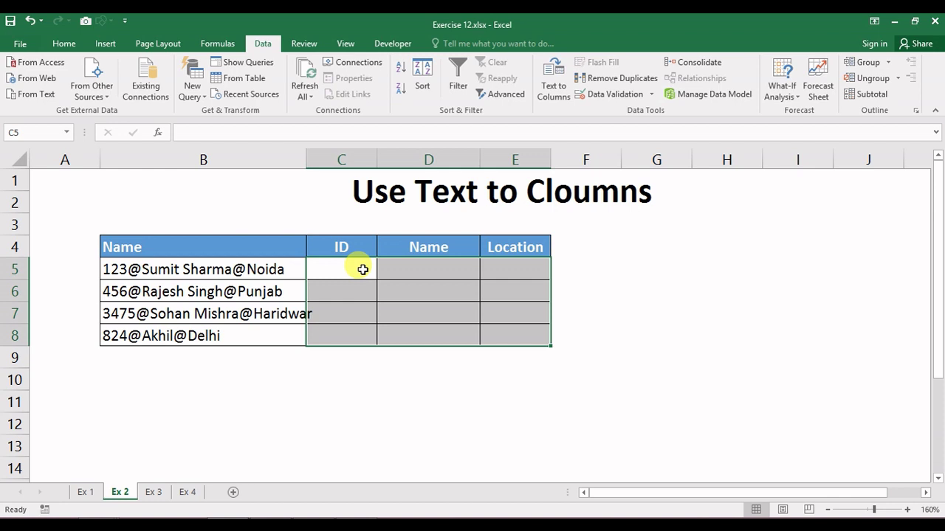
{"action": "key", "text": "Left"}
{"action": "key", "text": "shift+Down"}
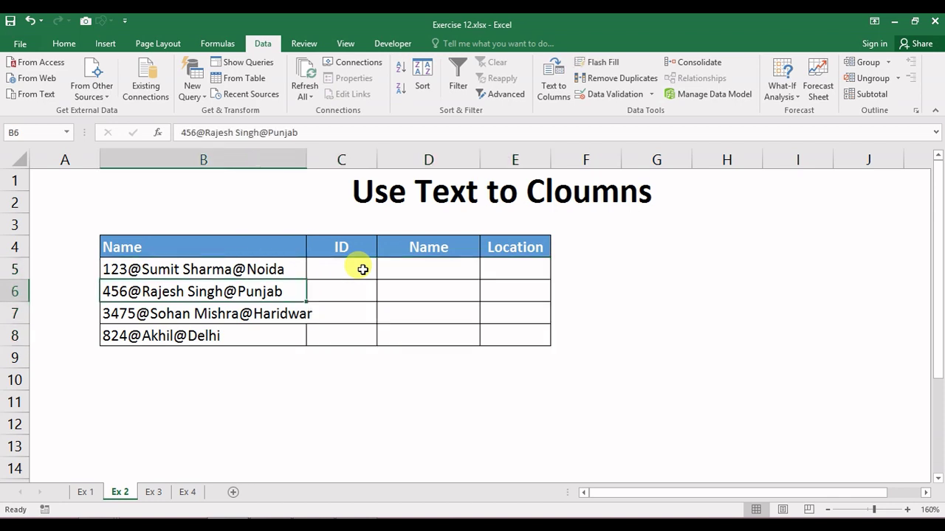
{"action": "key", "text": "shift+Down"}
{"action": "key", "text": "shift+Down"}
Step: Replace every @ in B5:B8 with a comma using Find and Replace
{"action": "key", "text": "ctrl+h"}
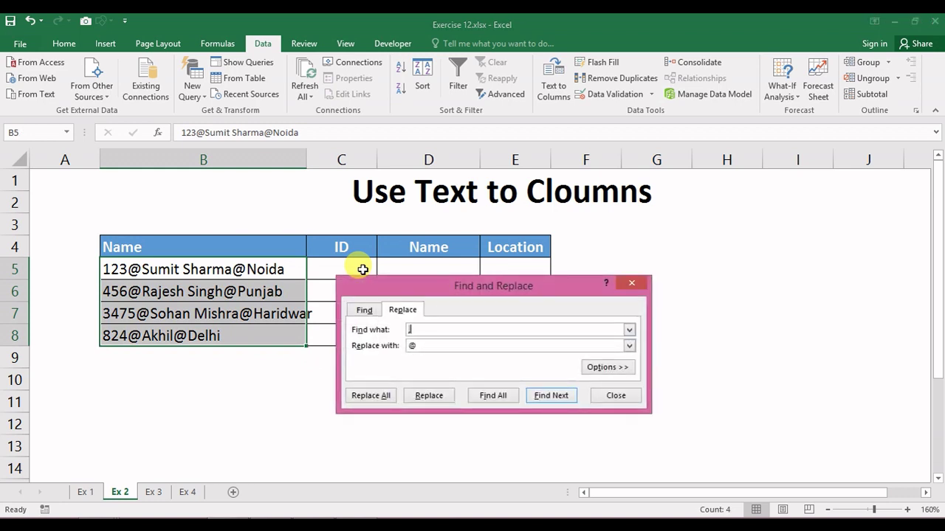
{"action": "type", "text": "@"}
{"action": "key", "text": "Tab"}
{"action": "key", "text": "BackSpace"}
{"action": "type", "text": ","}
{"action": "key", "text": "alt+a"}
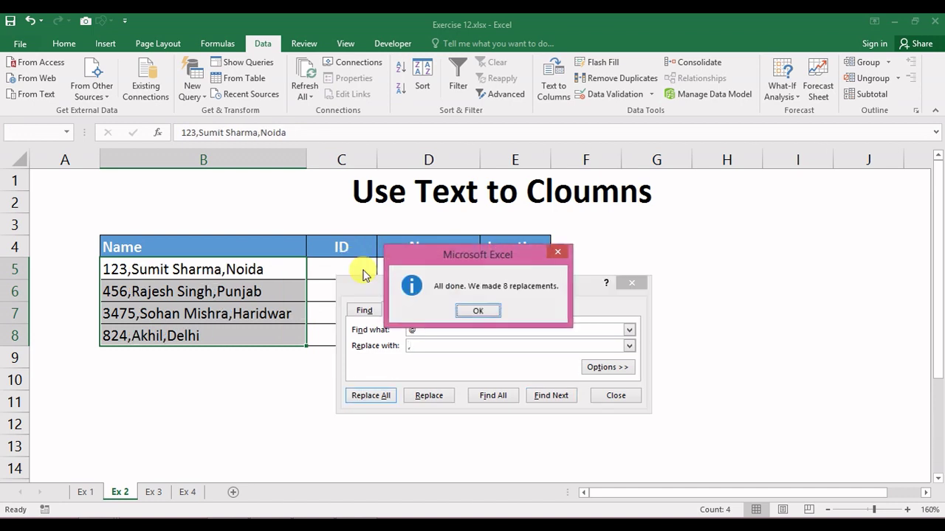
{"action": "key", "text": "Return"}
{"action": "key", "text": "Escape"}
Step: Copy the comma-separated entries in B5:B8, with C5 as the destination
{"action": "key", "text": "Down"}
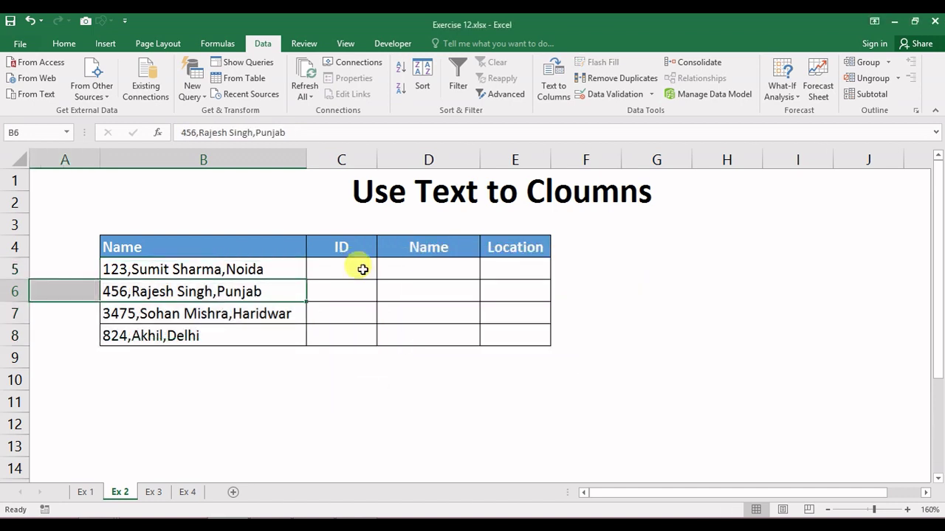
{"action": "key", "text": "Down"}
{"action": "key", "text": "Up"}
{"action": "key", "text": "Up"}
{"action": "key", "text": "shift+Down"}
{"action": "key", "text": "shift+Down"}
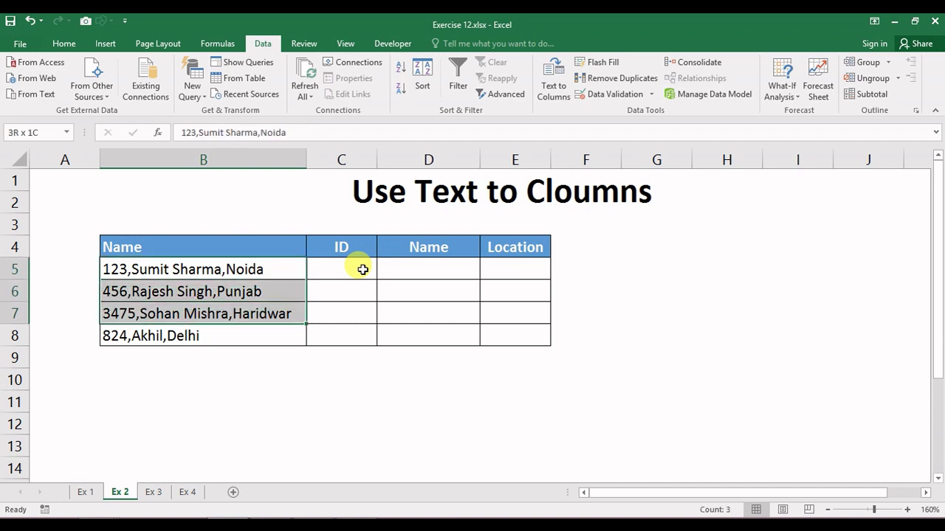
{"action": "key", "text": "shift+Down"}
{"action": "key", "text": "ctrl+c"}
{"action": "left_click", "coordinate": [362, 269]}
Step: Paste into C5:C8 and run Text to Columns with Comma instead of @, overwriting existing cells
{"action": "key", "text": "ctrl+v"}
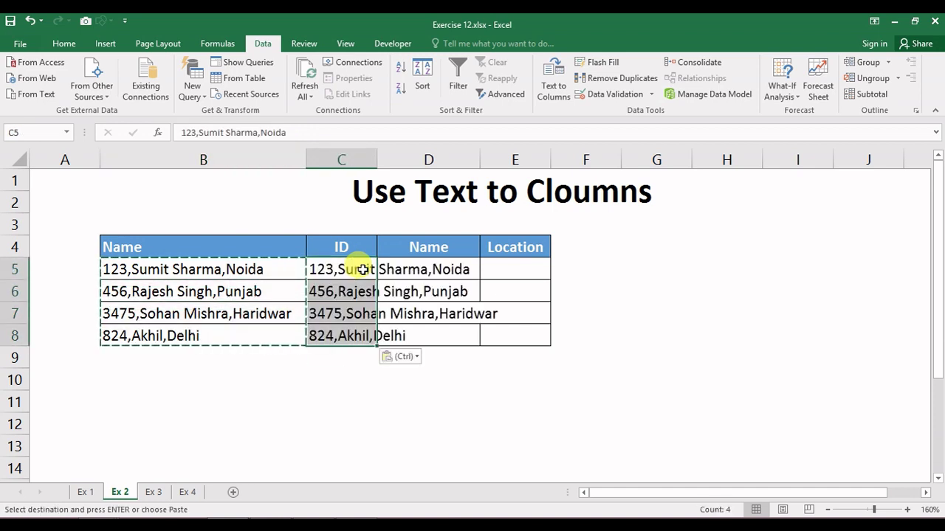
{"action": "left_click", "coordinate": [554, 71]}
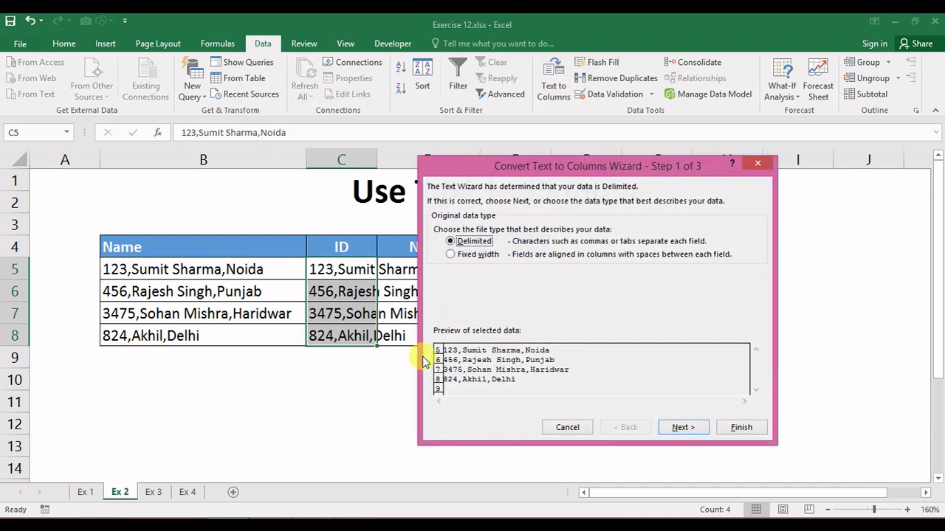
{"action": "left_click", "coordinate": [687, 431]}
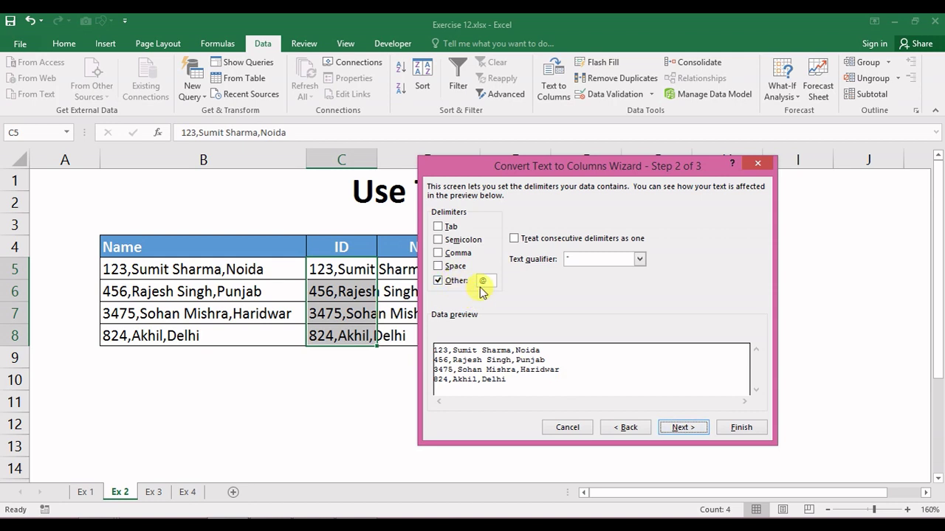
{"action": "left_click", "coordinate": [453, 281]}
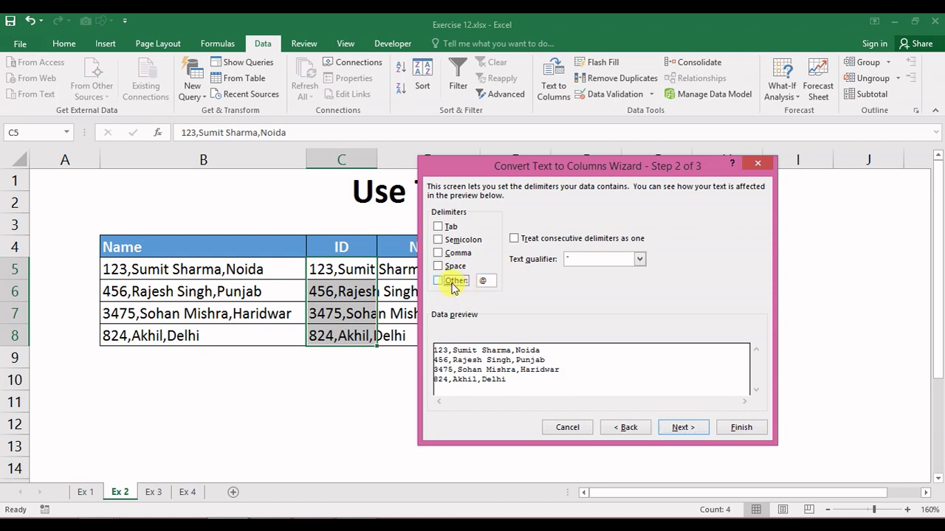
{"action": "left_click", "coordinate": [487, 280]}
{"action": "key", "text": "BackSpace"}
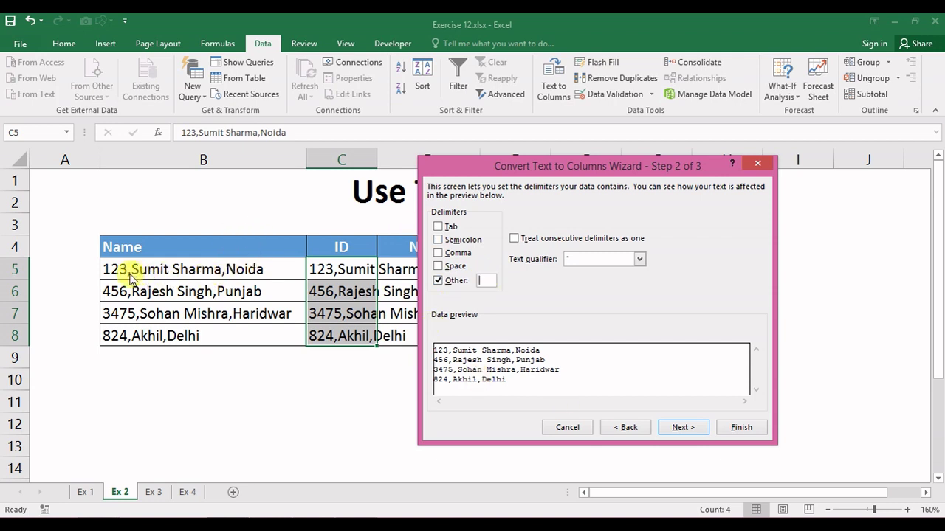
{"action": "left_click", "coordinate": [439, 254]}
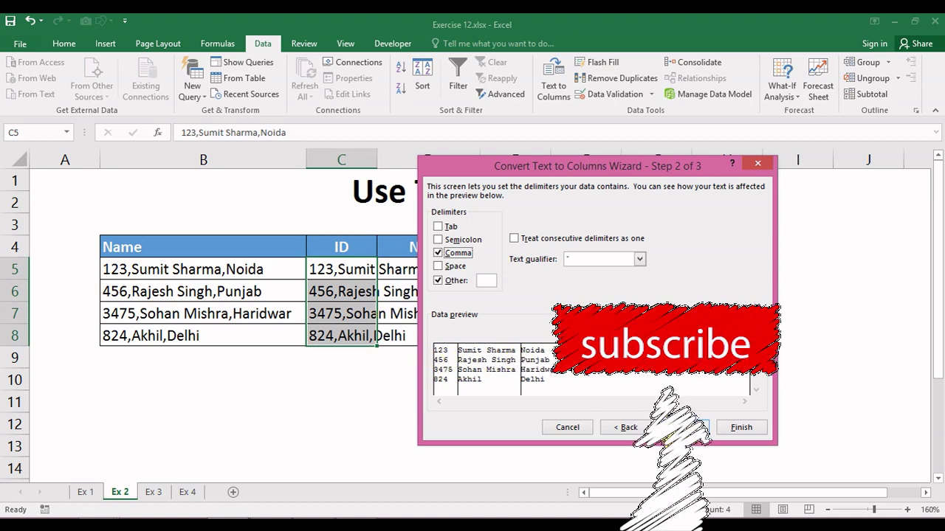
{"action": "left_click", "coordinate": [683, 427]}
{"action": "left_click", "coordinate": [724, 434]}
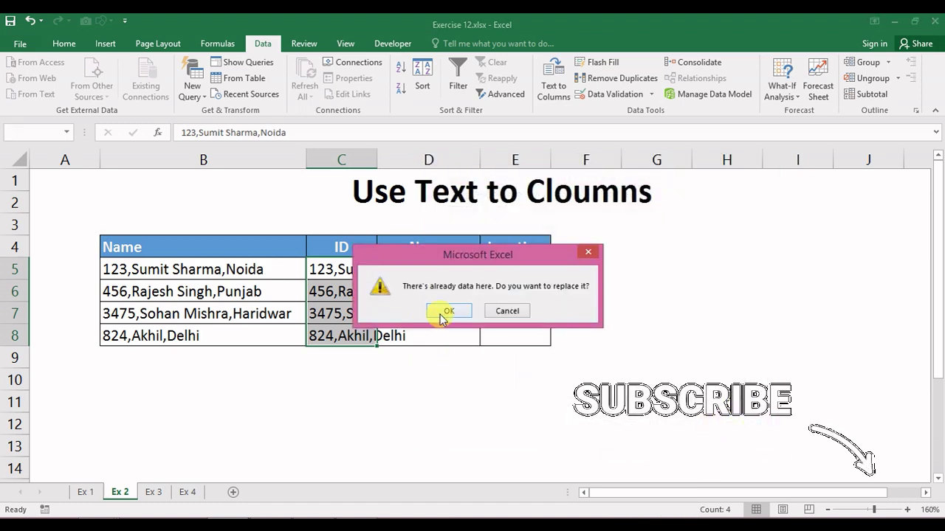
{"action": "left_click", "coordinate": [443, 312]}
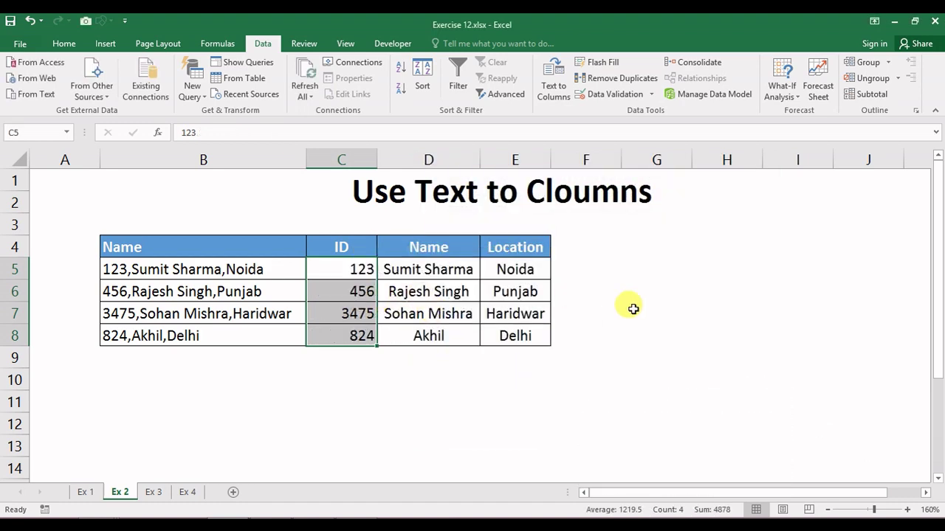
{"action": "left_click", "coordinate": [633, 309]}
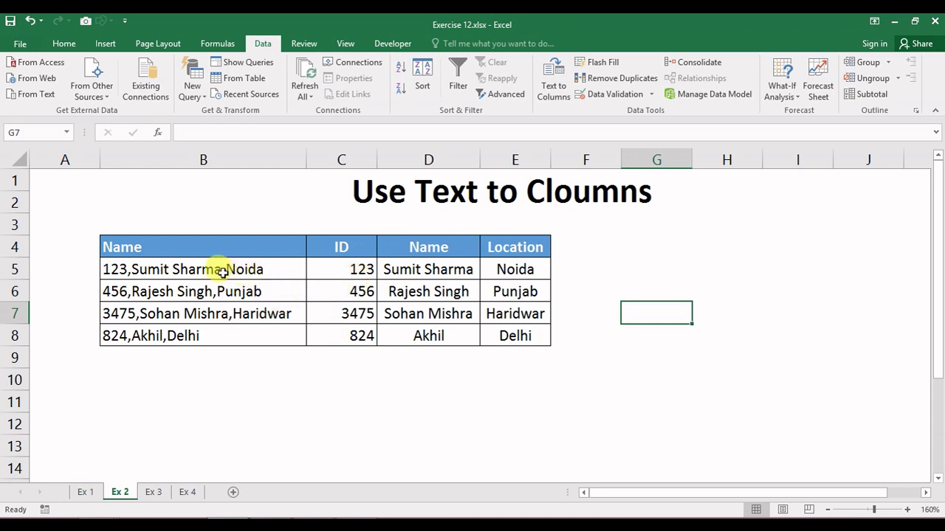
Step: Check the split ID values in cells B5:C5, then go to the Ex 3 sheet
{"action": "left_click_drag", "start_coordinate": [222, 272], "coordinate": [362, 268]}
{"action": "left_click", "coordinate": [366, 269]}
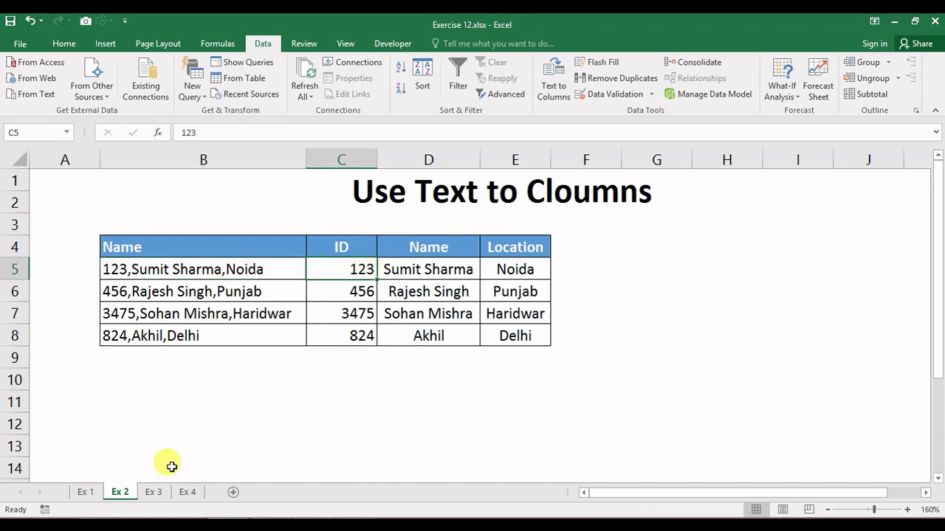
{"action": "left_click", "coordinate": [155, 492]}
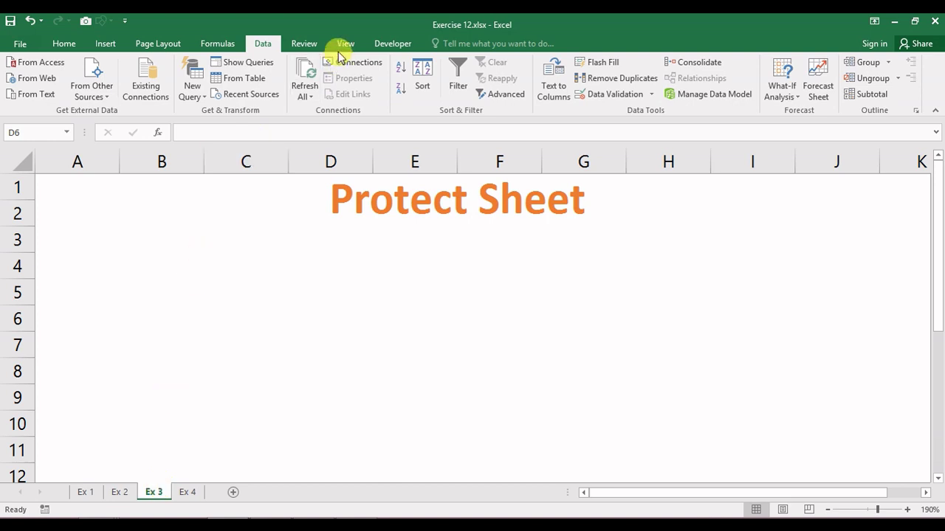
Step: Protect the Ex 3 sheet from the Review tab with a password entered twice
{"action": "left_click", "coordinate": [310, 44]}
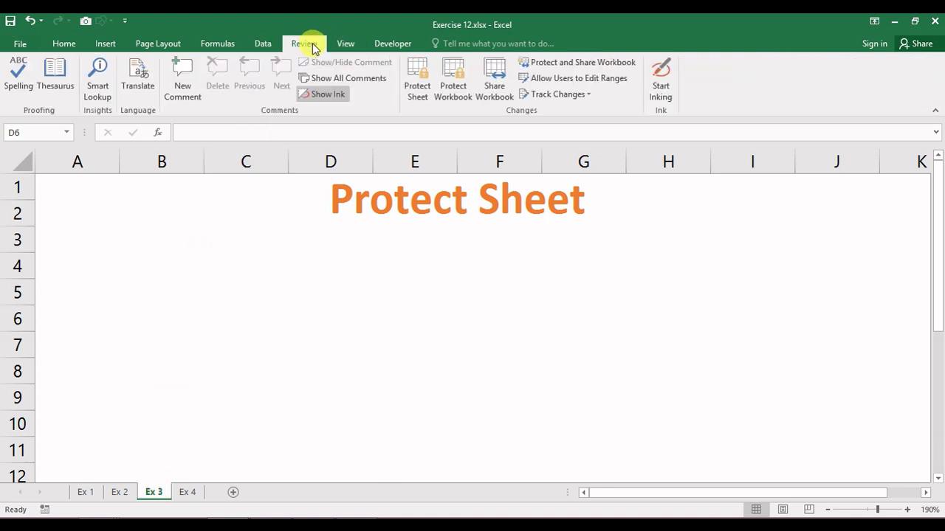
{"action": "left_click", "coordinate": [416, 95]}
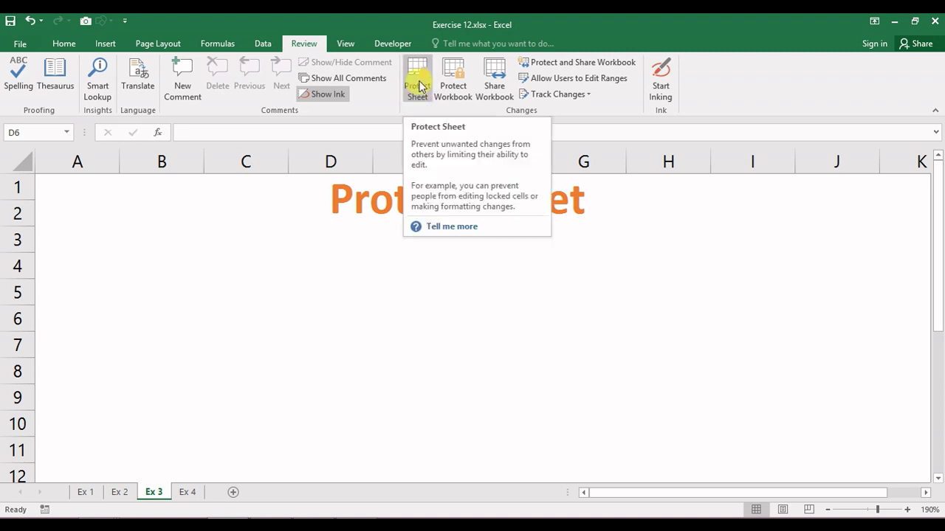
{"action": "left_click", "coordinate": [420, 88]}
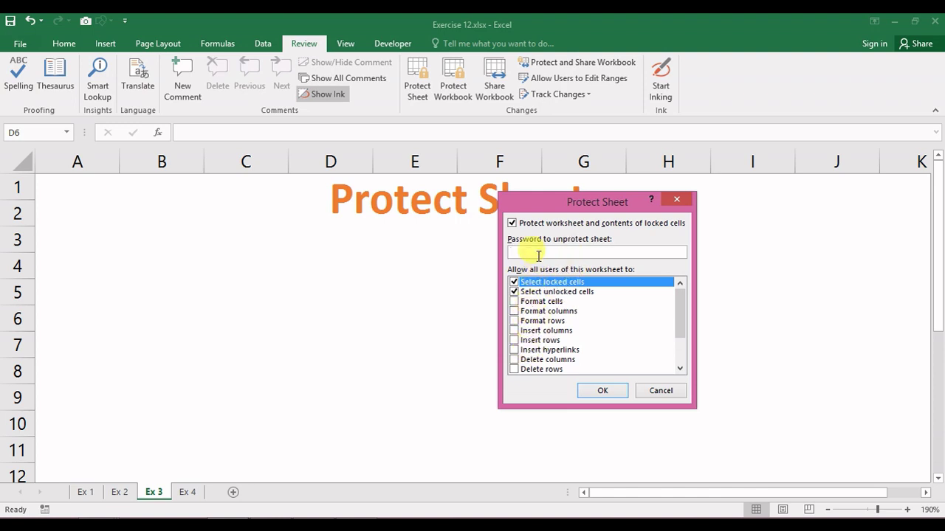
{"action": "key", "text": "Return"}
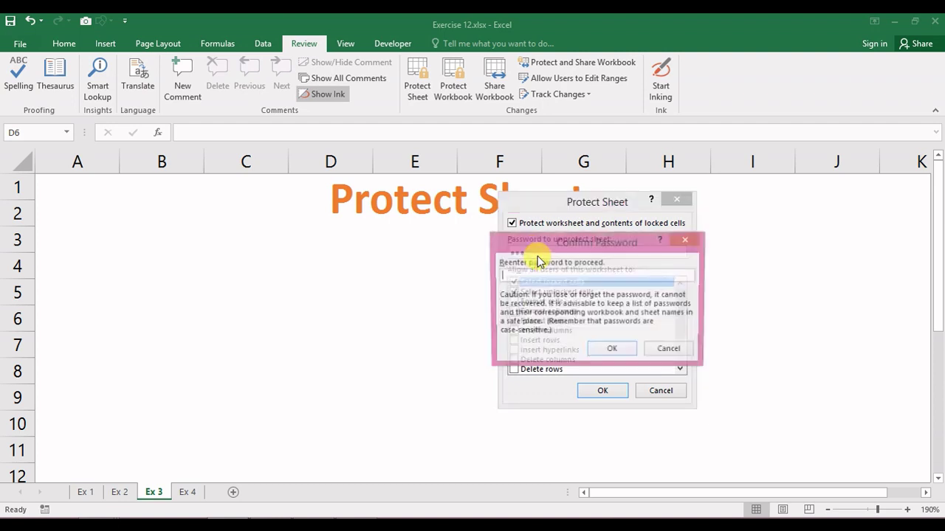
{"action": "key", "text": "Return"}
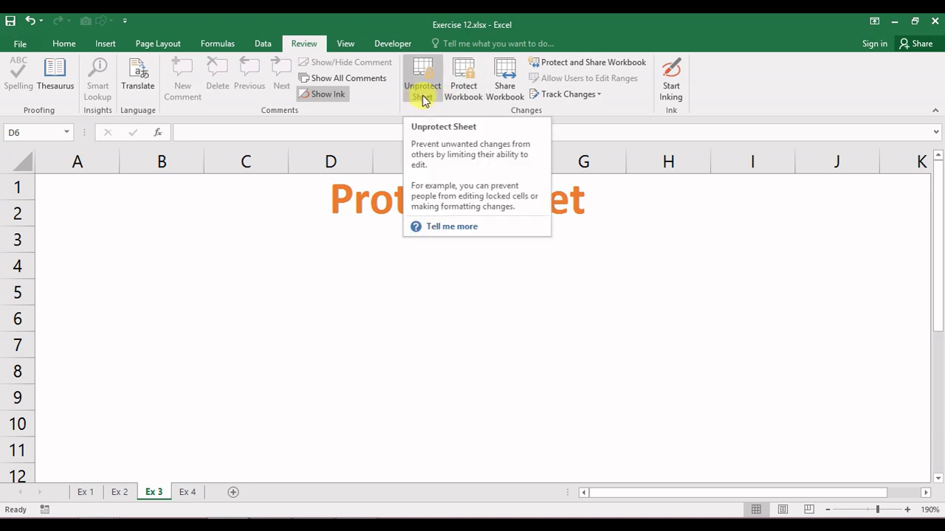
{"action": "left_click", "coordinate": [256, 254]}
{"action": "double_click", "coordinate": [256, 255]}
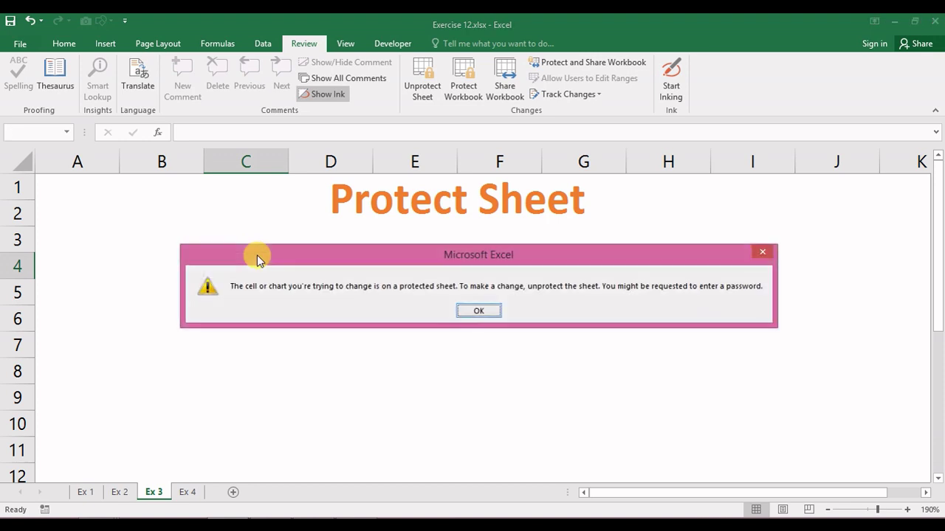
{"action": "key", "text": "Return"}
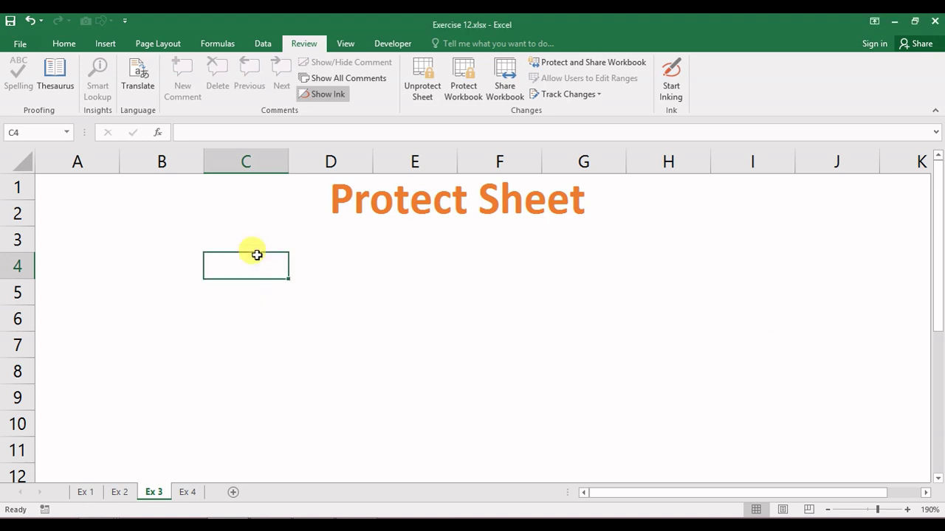
{"action": "double_click", "coordinate": [256, 254]}
{"action": "key", "text": "Return"}
{"action": "key", "text": "Right"}
{"action": "key", "text": "Right"}
{"action": "key", "text": "Right"}
{"action": "key", "text": "Right"}
{"action": "key", "text": "Delete"}
{"action": "key", "text": "Return"}
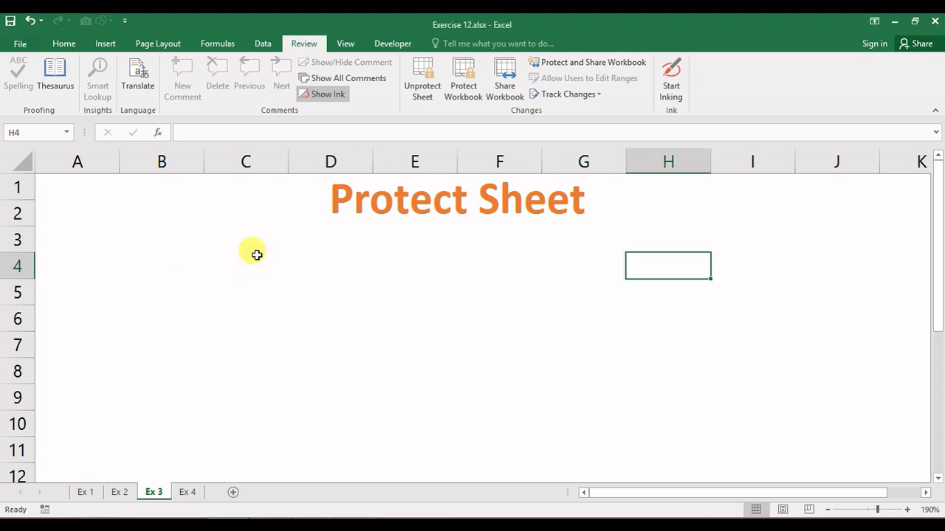
{"action": "key", "text": "Left"}
{"action": "key", "text": "Left"}
{"action": "key", "text": "Left"}
{"action": "key", "text": "Delete"}
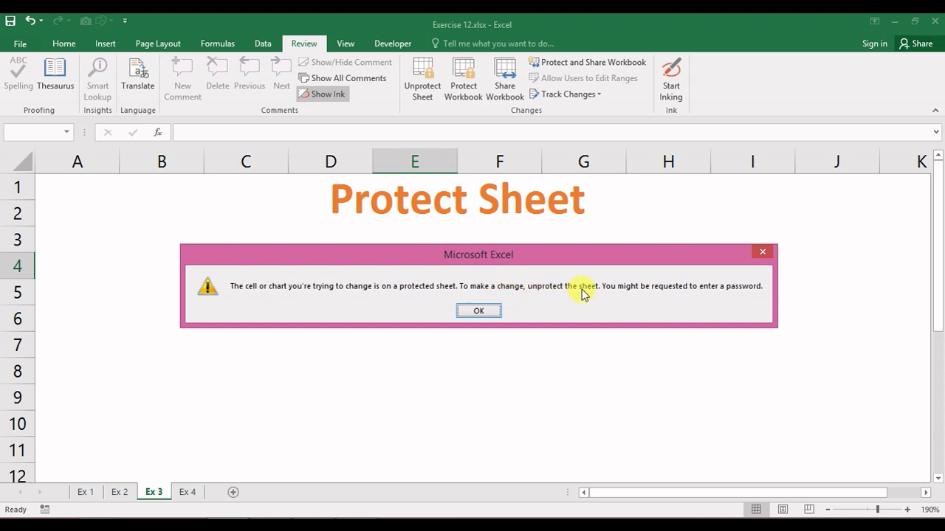
{"action": "key", "text": "Return"}
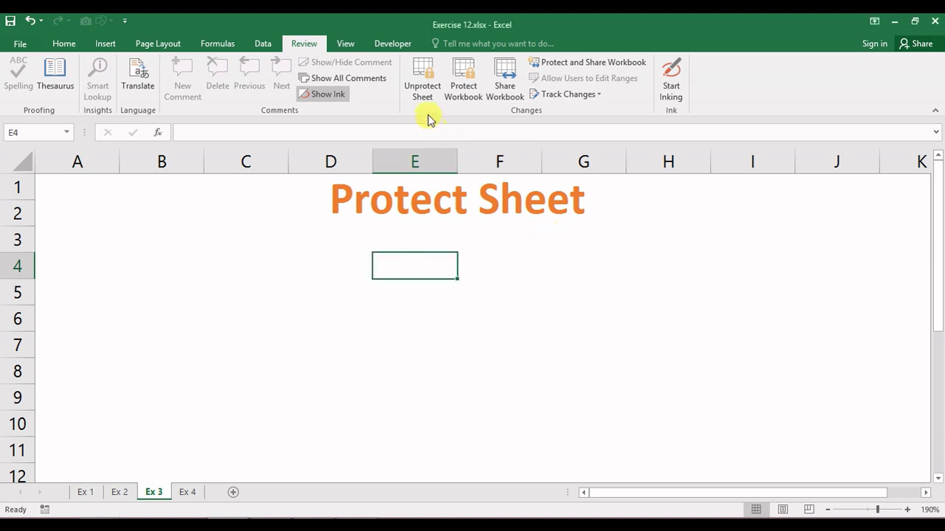
{"action": "double_click", "coordinate": [217, 296]}
{"action": "key", "text": "Return"}
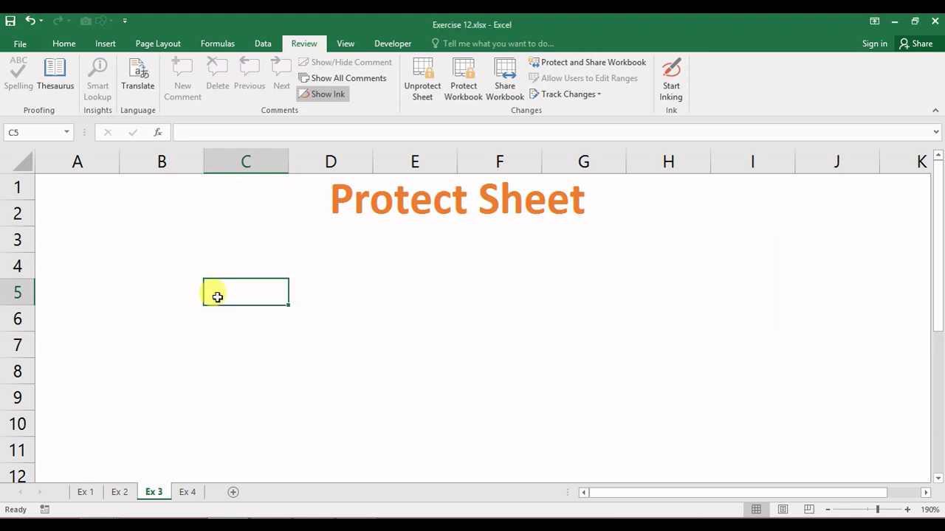
Step: Unprotect the Ex 3 sheet by entering its password
{"action": "left_click", "coordinate": [427, 89]}
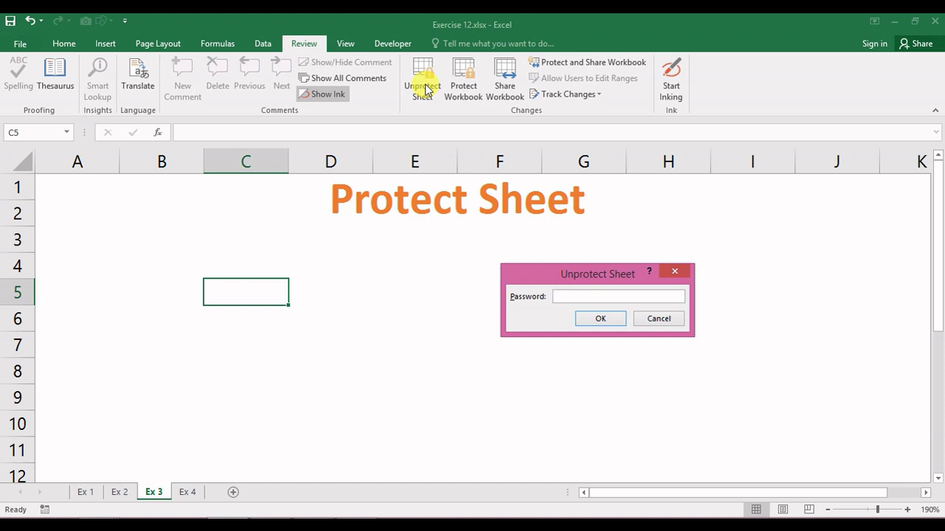
{"action": "key", "text": "Return"}
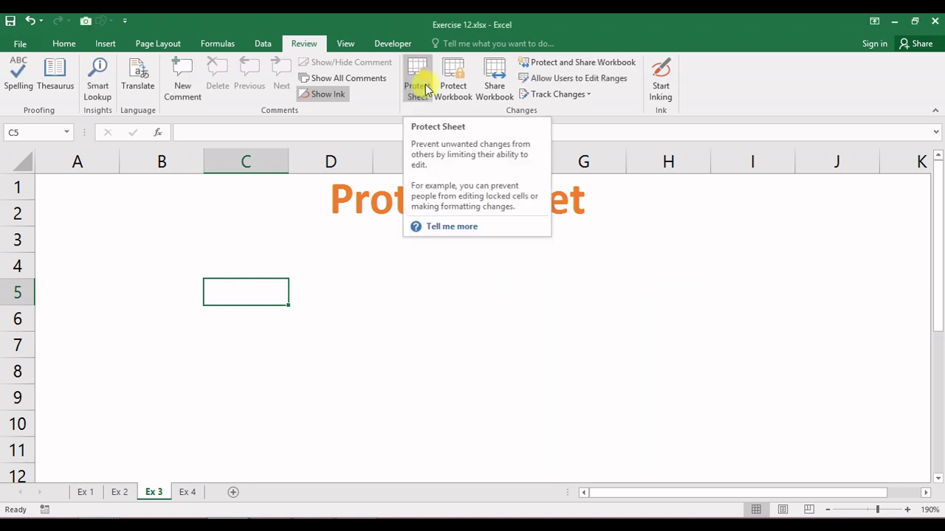
Step: Type test text into C5:C10 (wefreg, ergefg, werfwe, rfeghet hryuj, ygjyuok) and discard the C11 entry
{"action": "type", "text": "wefreg"}
{"action": "key", "text": "Return"}
{"action": "type", "text": "ergefg"}
{"action": "key", "text": "Return"}
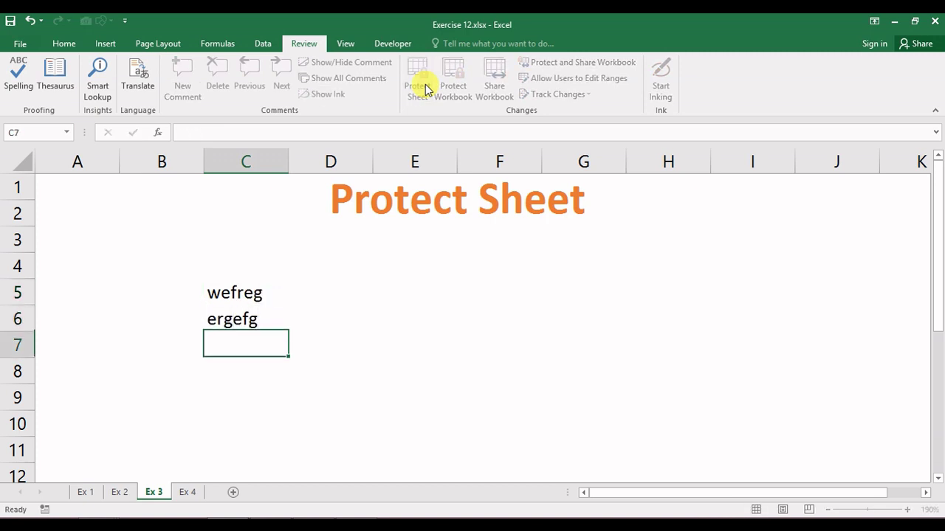
{"action": "type", "text": "werfwe"}
{"action": "key", "text": "Return"}
{"action": "type", "text": "rfeghet hryuj"}
{"action": "key", "text": "Return"}
{"action": "type", "text": "ygjyuok"}
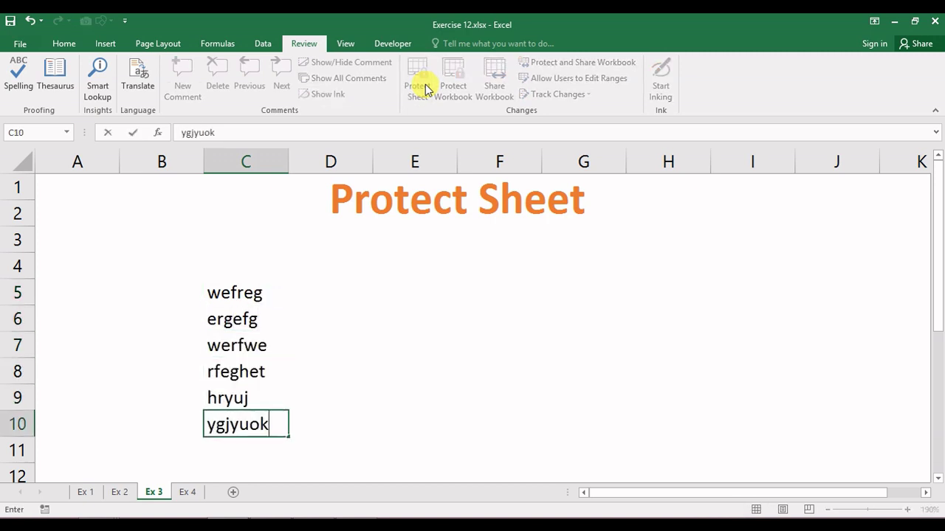
{"action": "key", "text": "Return"}
{"action": "type", "text": "iu"}
{"action": "key", "text": "Escape"}
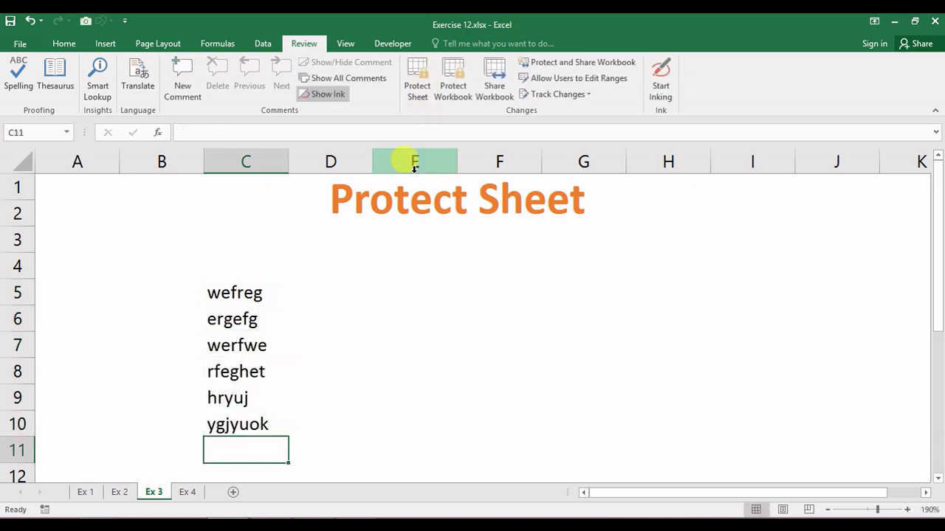
Step: Protect the Ex 3 sheet again with a new password entered twice
{"action": "left_click", "coordinate": [417, 73]}
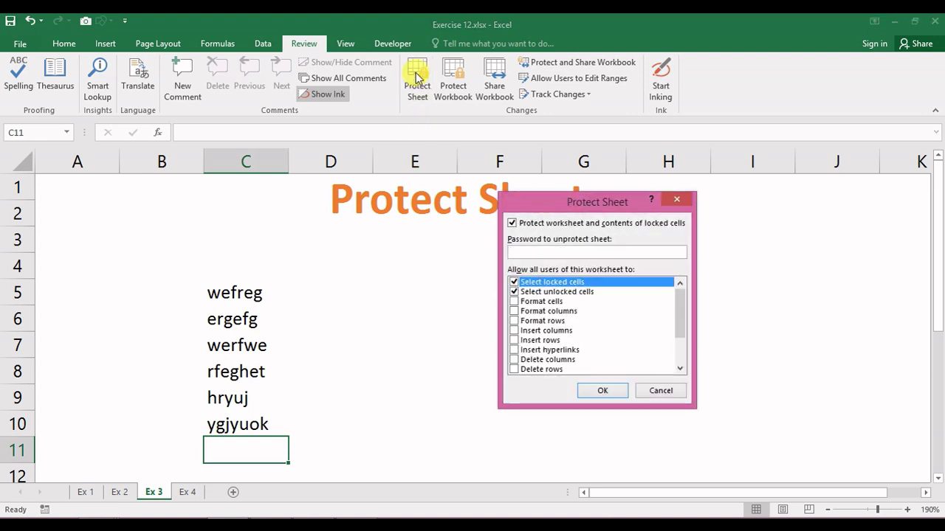
{"action": "key", "text": "Return"}
{"action": "key", "text": "Return"}
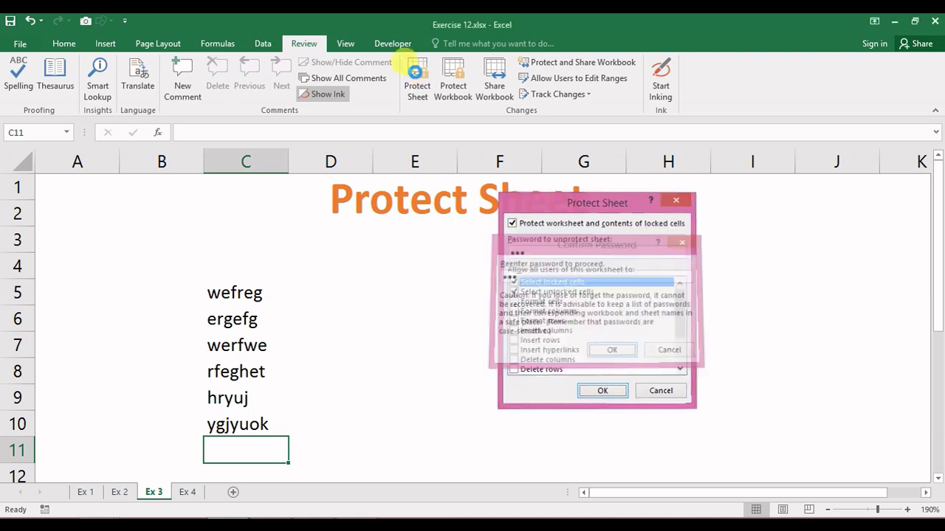
Step: Test typing in a locked cell, dismiss the protection warning, and switch to Ex 4
{"action": "key", "text": "Right"}
{"action": "key", "text": "Right"}
{"action": "key", "text": "Right"}
{"action": "key", "text": "Up"}
{"action": "key", "text": "Up"}
{"action": "key", "text": "Up"}
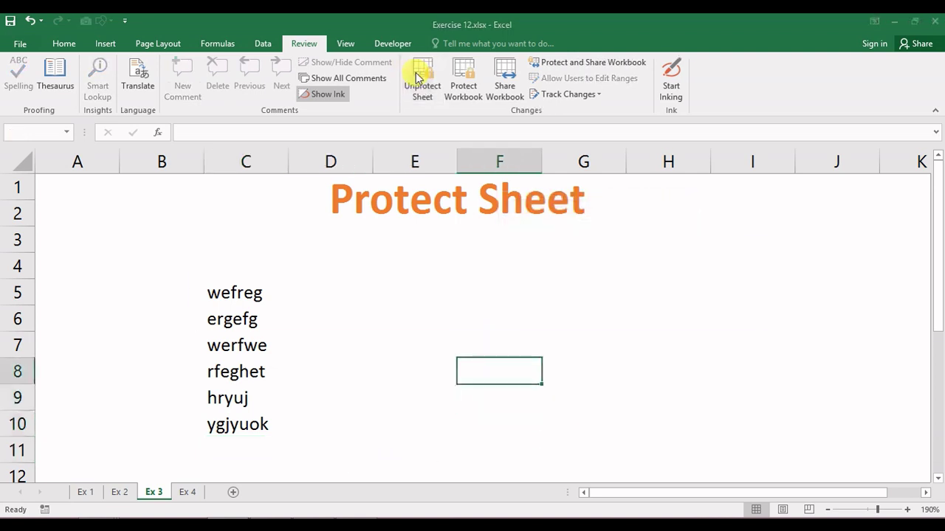
{"action": "type", "text": "a"}
{"action": "key", "text": "Return"}
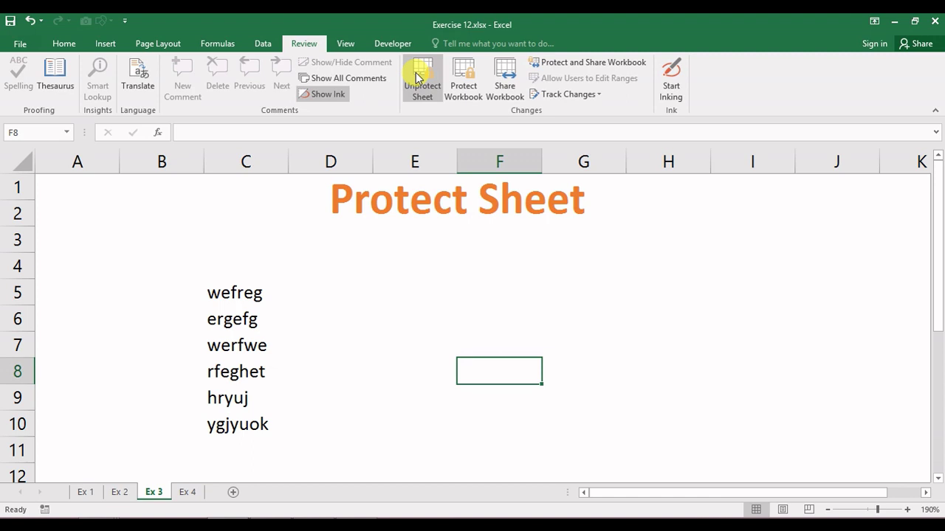
{"action": "key", "text": "ctrl+Page_Down"}
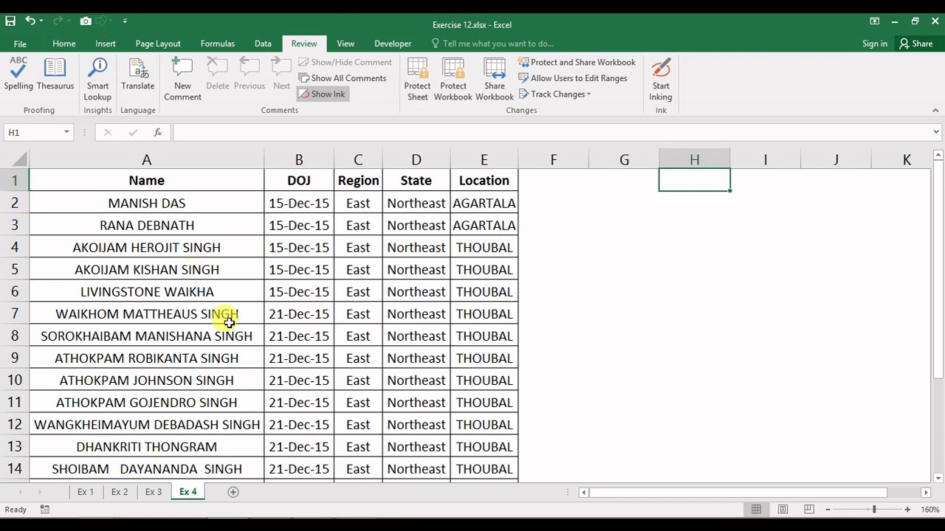
Step: Copy the entire Ex 4 employee table with Ctrl+A, Ctrl+C and create blank workbook Book2
{"action": "left_click", "coordinate": [632, 228]}
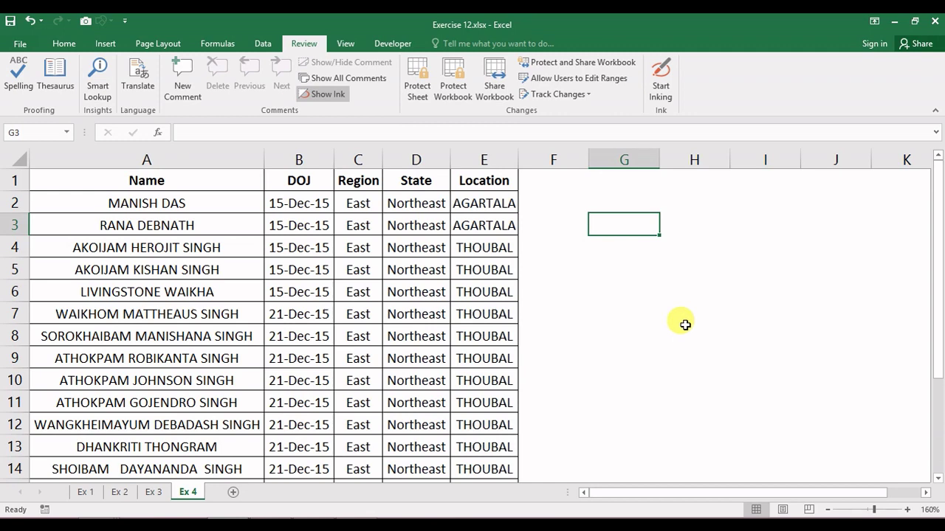
{"action": "left_click", "coordinate": [183, 304]}
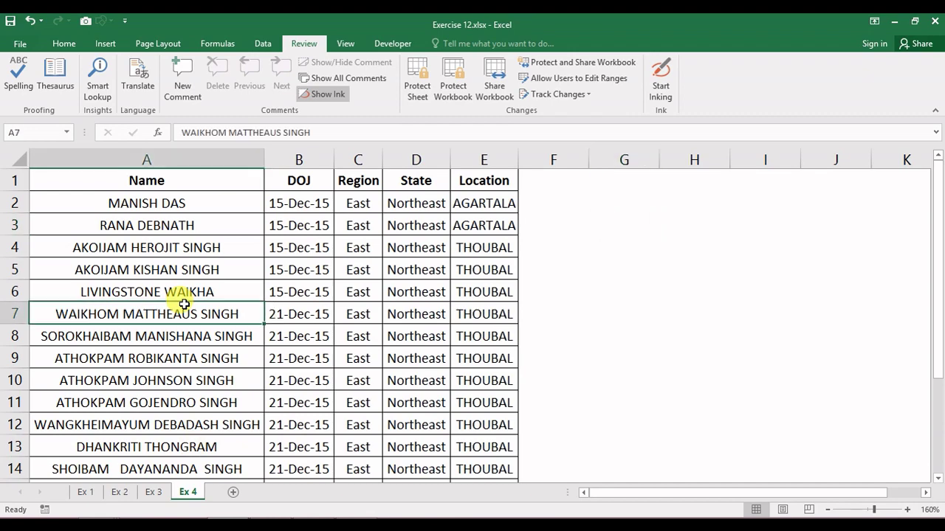
{"action": "key", "text": "ctrl+a"}
{"action": "key", "text": "ctrl+c"}
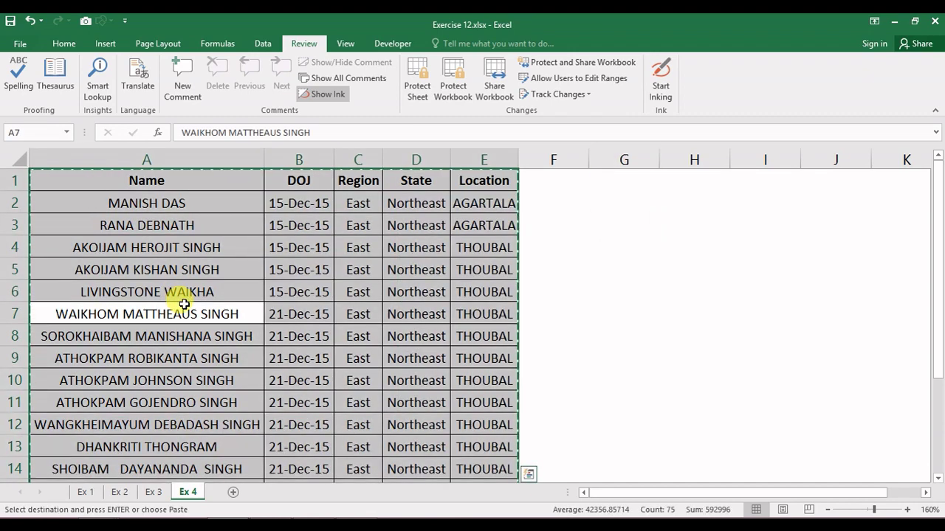
{"action": "key", "text": "ctrl+n"}
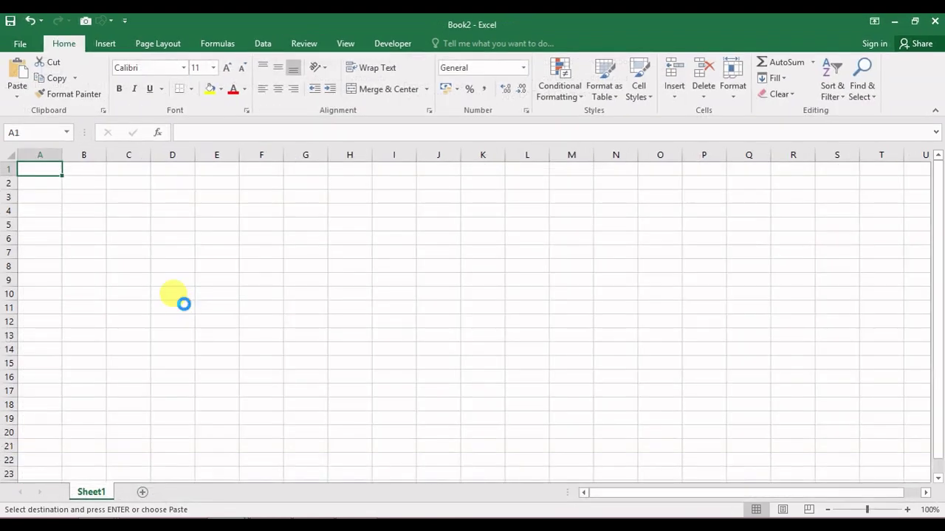
Step: Paste the Ex 4 table into Book2, then return to Exercise 12 and clear the copy marquee
{"action": "key", "text": "ctrl+v"}
{"action": "key", "text": "Right"}
{"action": "key", "text": "Right"}
{"action": "key", "text": "Right"}
{"action": "key", "text": "Left"}
{"action": "key", "text": "Left"}
{"action": "key", "text": "Left"}
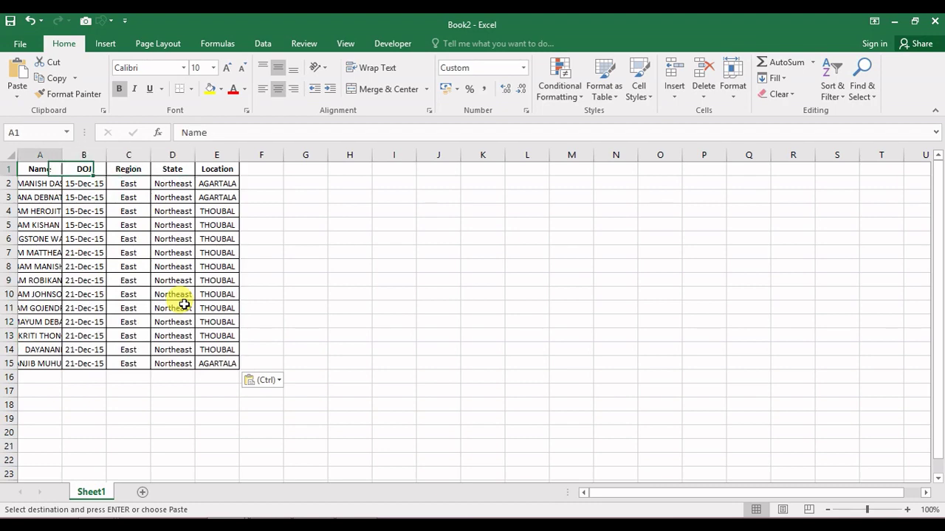
{"action": "key", "text": "ctrl+Tab"}
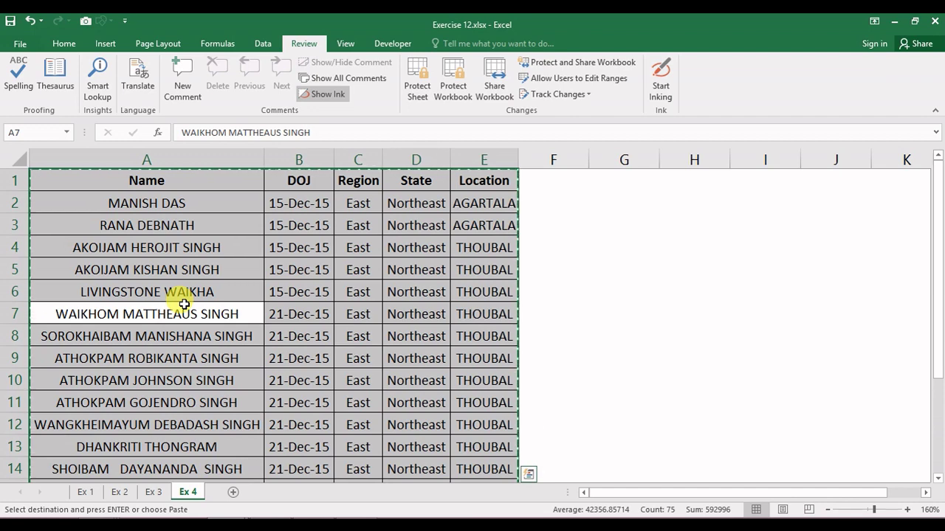
{"action": "key", "text": "Escape"}
{"action": "key", "text": "Right"}
{"action": "key", "text": "ctrl+Right"}
{"action": "key", "text": "Right"}
{"action": "key", "text": "Right"}
{"action": "key", "text": "ctrl+Left"}
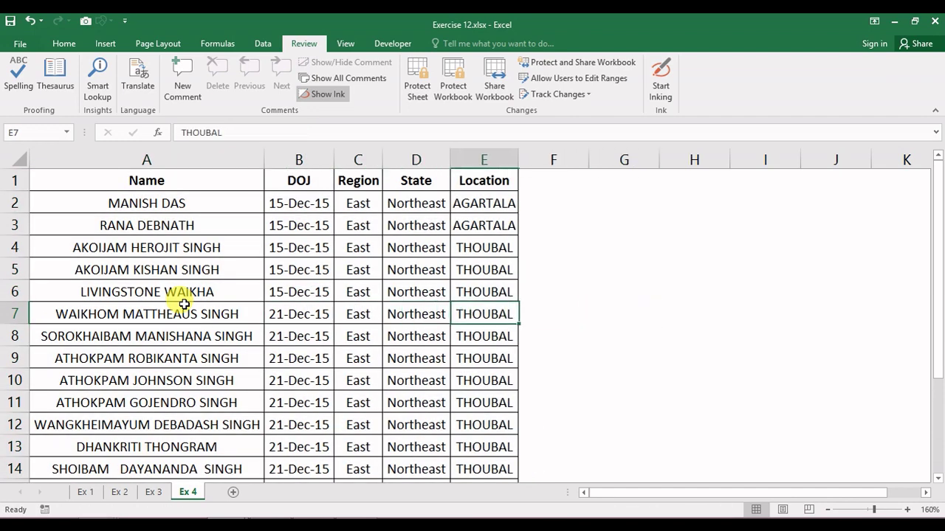
{"action": "key", "text": "Right"}
{"action": "key", "text": "Right"}
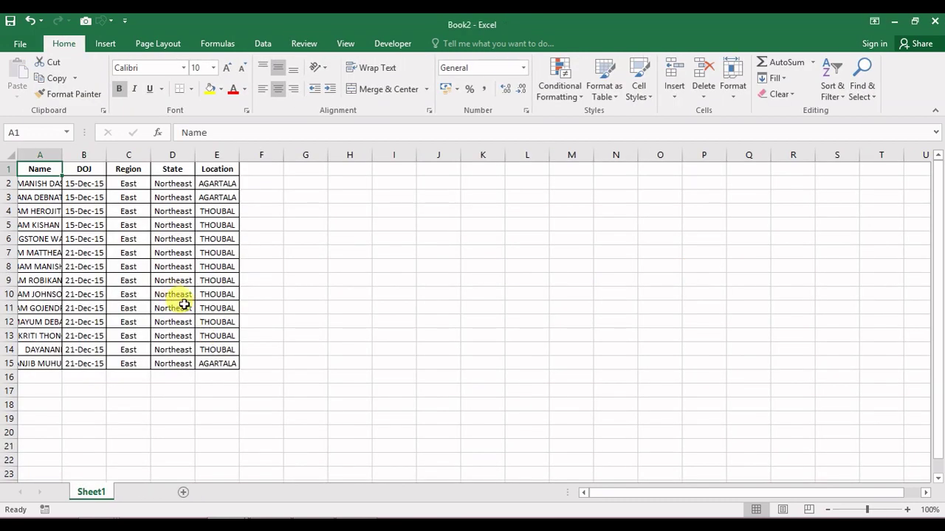
Step: Insert and then delete the blank worksheets Sheet2 and Sheet3
{"action": "key", "text": "shift+F11"}
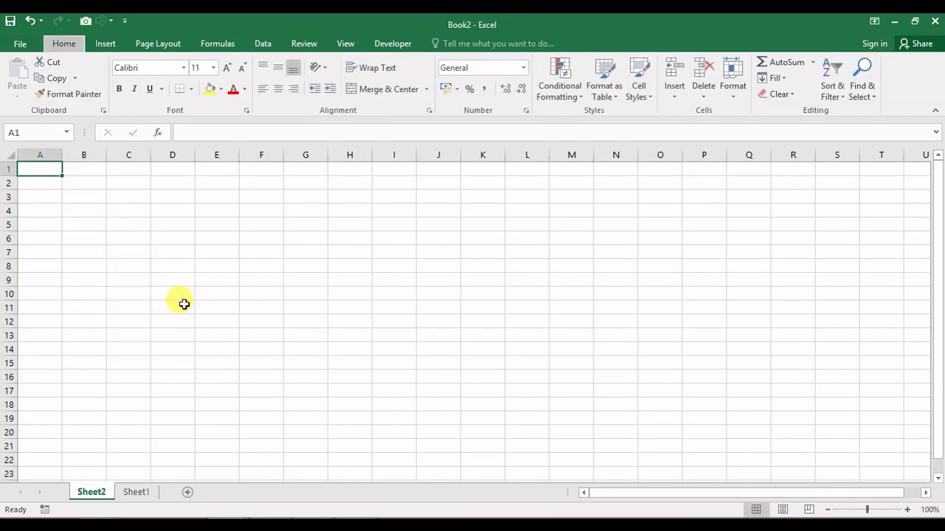
{"action": "key", "text": "alt+h"}
{"action": "key", "text": "d"}
{"action": "key", "text": "s"}
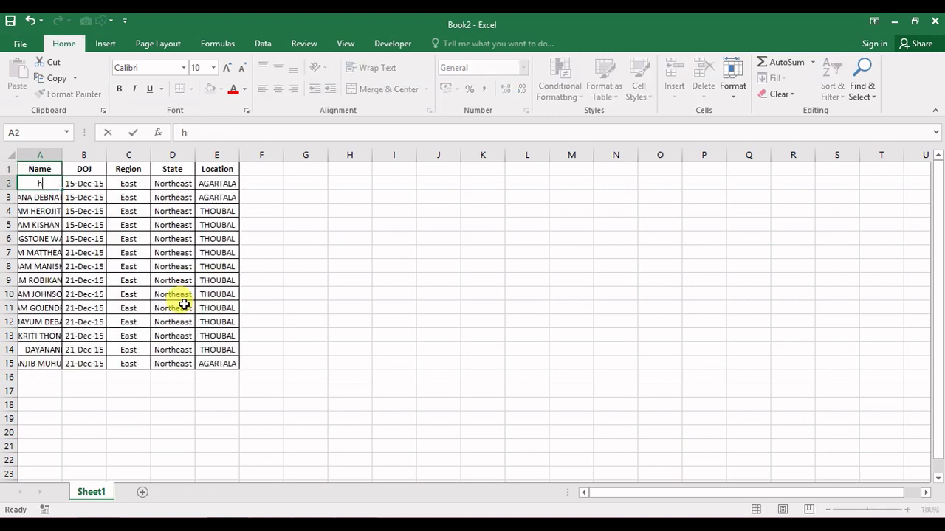
{"action": "key", "text": "shift+F11"}
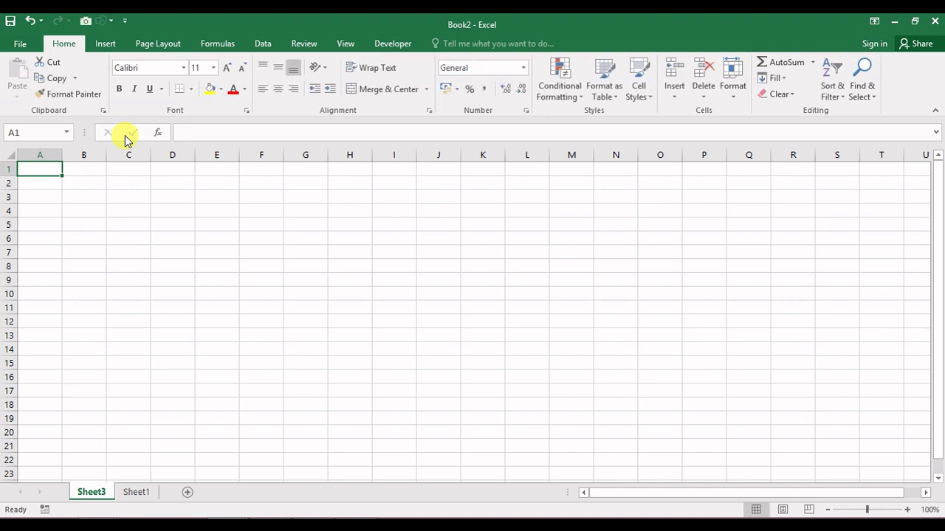
{"action": "key", "text": "alt"}
{"action": "key", "text": "h"}
{"action": "key", "text": "d"}
{"action": "key", "text": "s"}
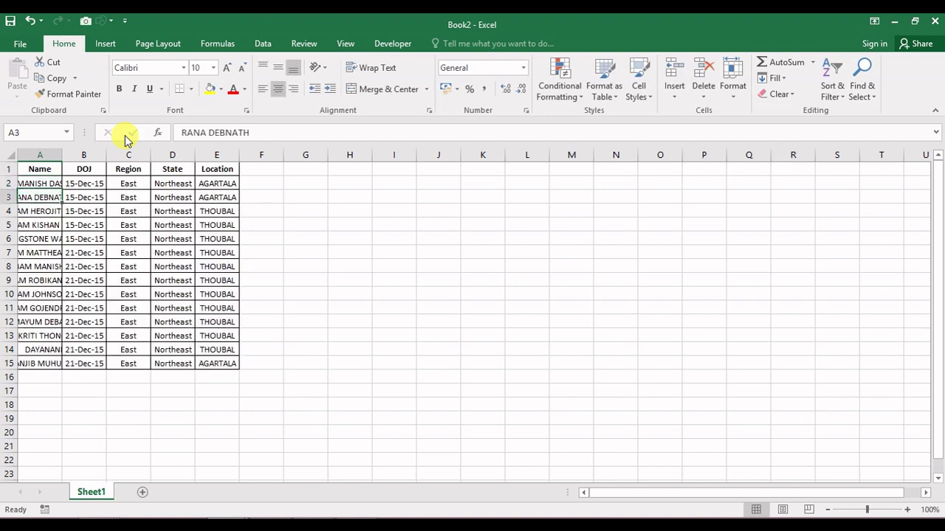
Step: Create a spare blank workbook, then close it and Book2 without saving
{"action": "key", "text": "ctrl+n"}
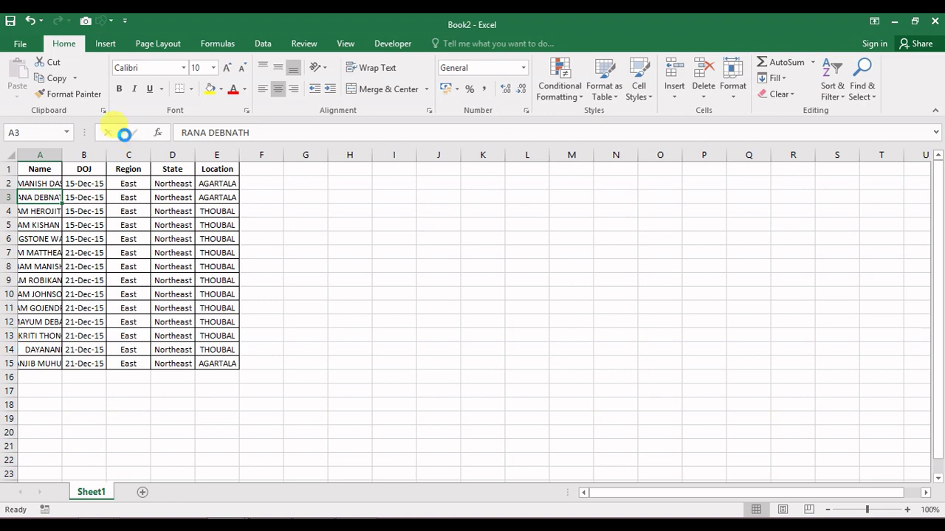
{"action": "key", "text": "ctrl+w"}
{"action": "key", "text": "ctrl+w"}
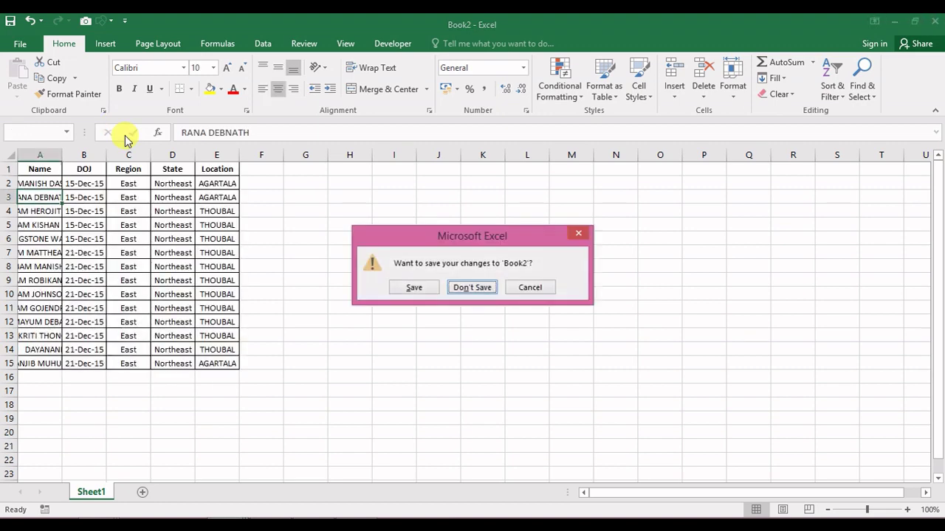
{"action": "key", "text": "Return"}
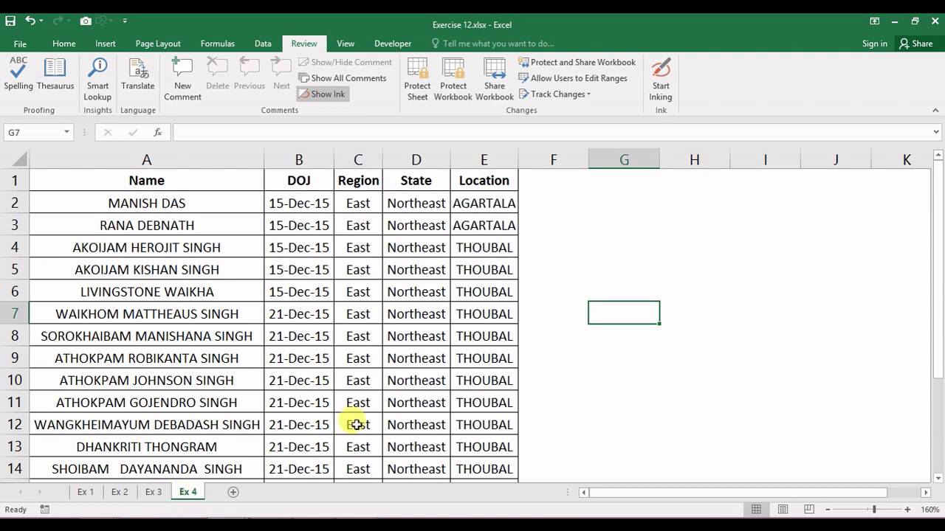
Step: Create blank workbook Book3 and return to the Ex 4 table in Exercise 12
{"action": "left_click", "coordinate": [590, 367]}
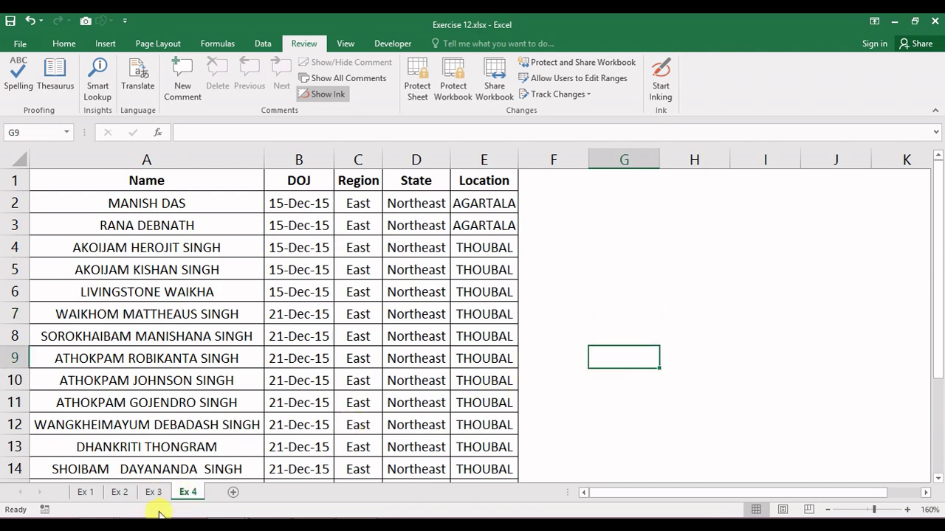
{"action": "key", "text": "ctrl+n"}
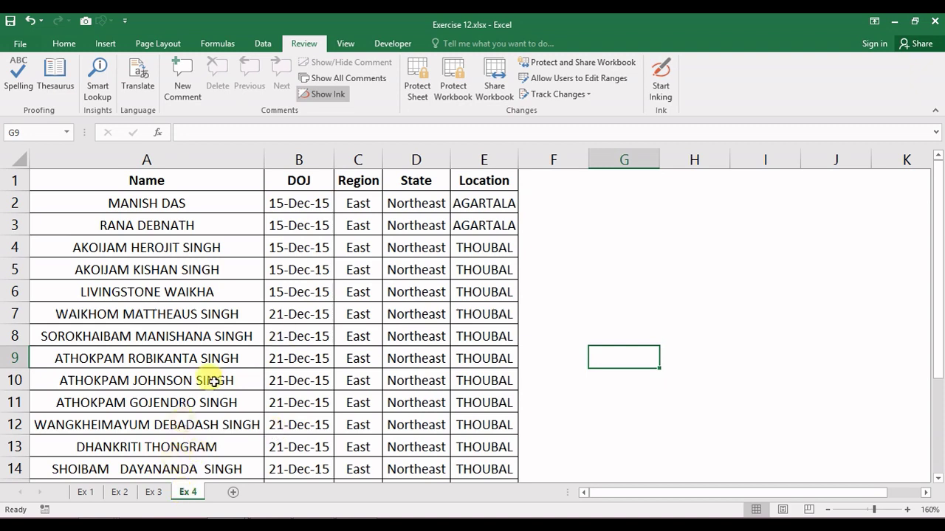
{"action": "left_click", "coordinate": [388, 292]}
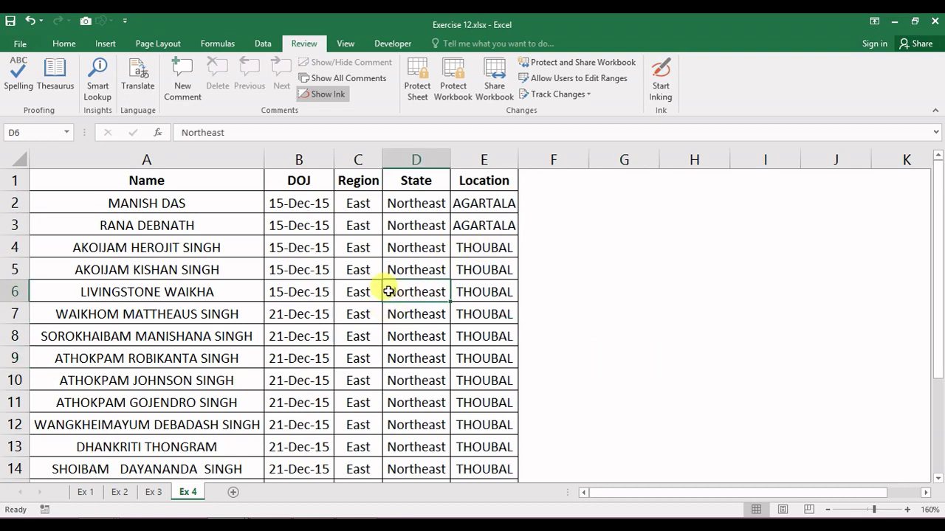
Step: Open the Move or Copy sheet dialog with Alt+H, O, M and cancel it
{"action": "key", "text": "alt"}
{"action": "key", "text": "h"}
{"action": "key", "text": "o"}
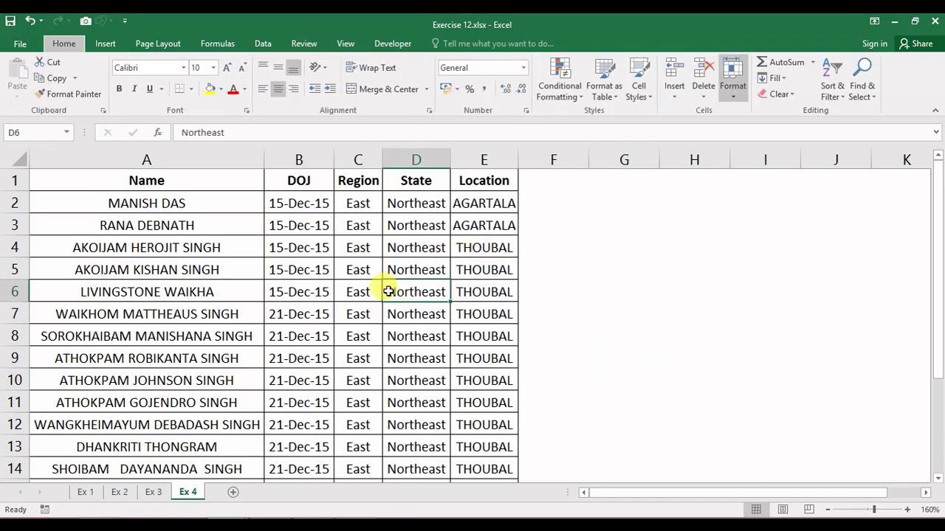
{"action": "key", "text": "m"}
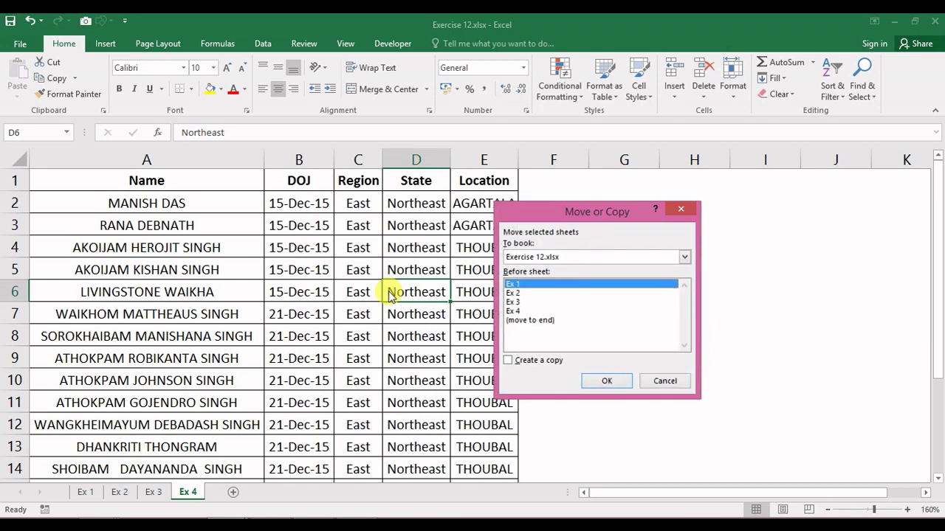
{"action": "key", "text": "Escape"}
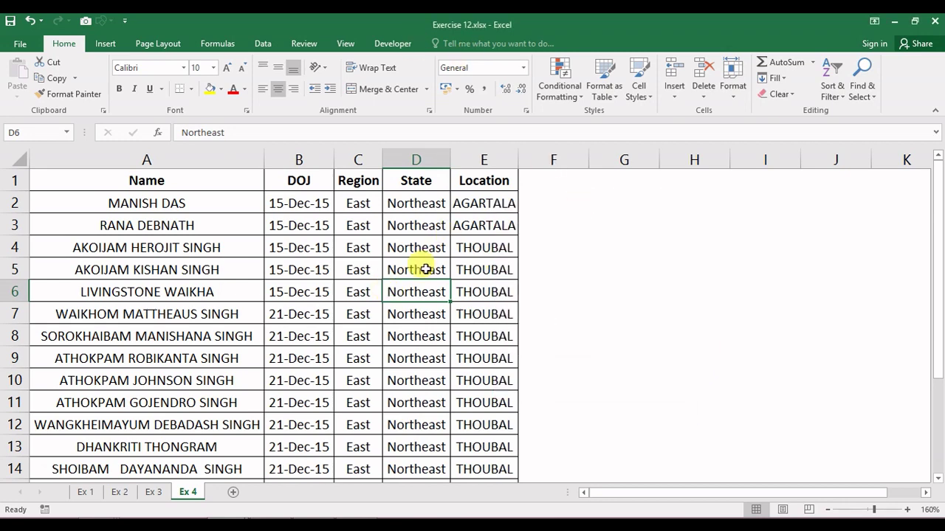
{"action": "left_click", "coordinate": [373, 274]}
{"action": "left_click", "coordinate": [624, 293]}
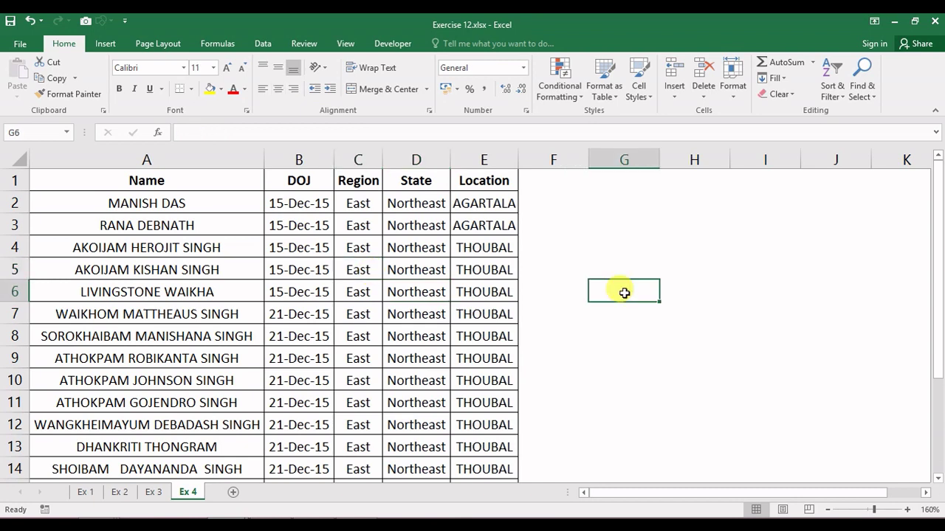
Step: Copy the Ex 4 sheet into Book3 before Sheet1, with Create a copy ticked
{"action": "left_click", "coordinate": [734, 101]}
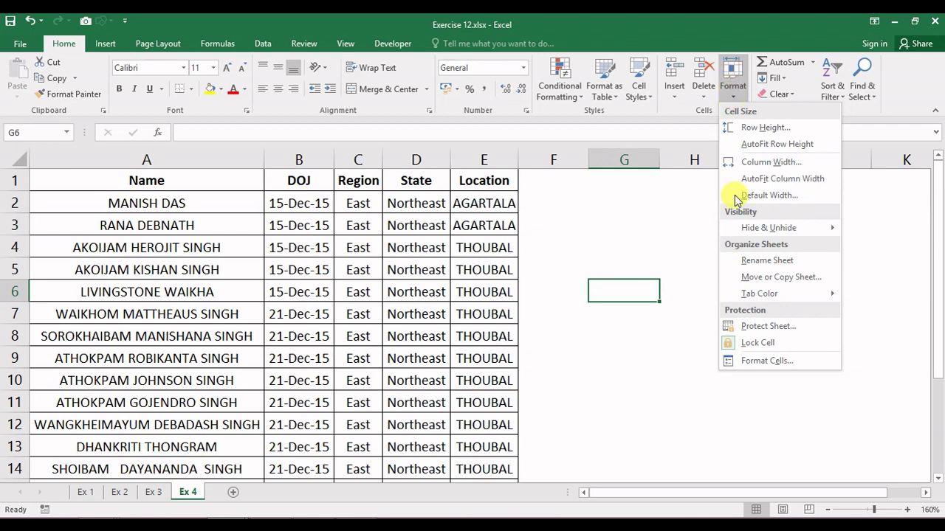
{"action": "left_click", "coordinate": [790, 284]}
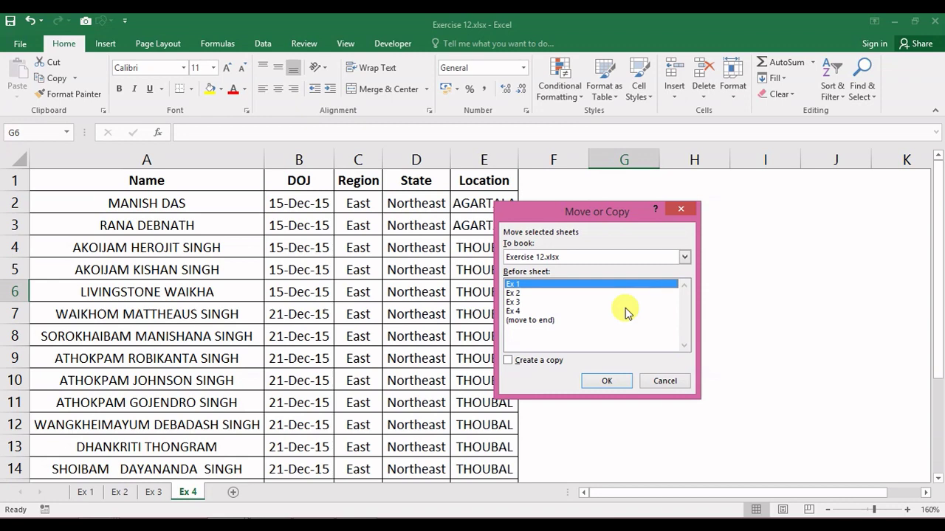
{"action": "left_click", "coordinate": [513, 311]}
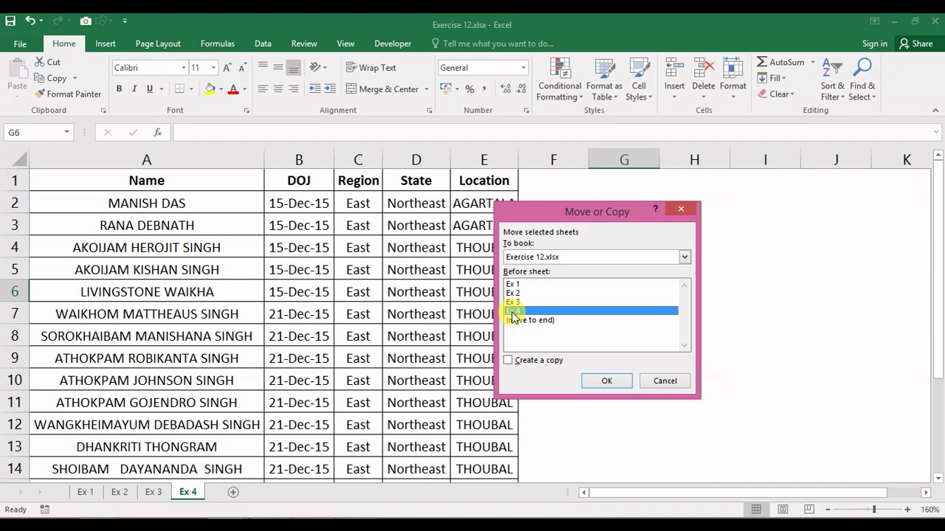
{"action": "left_click", "coordinate": [589, 260]}
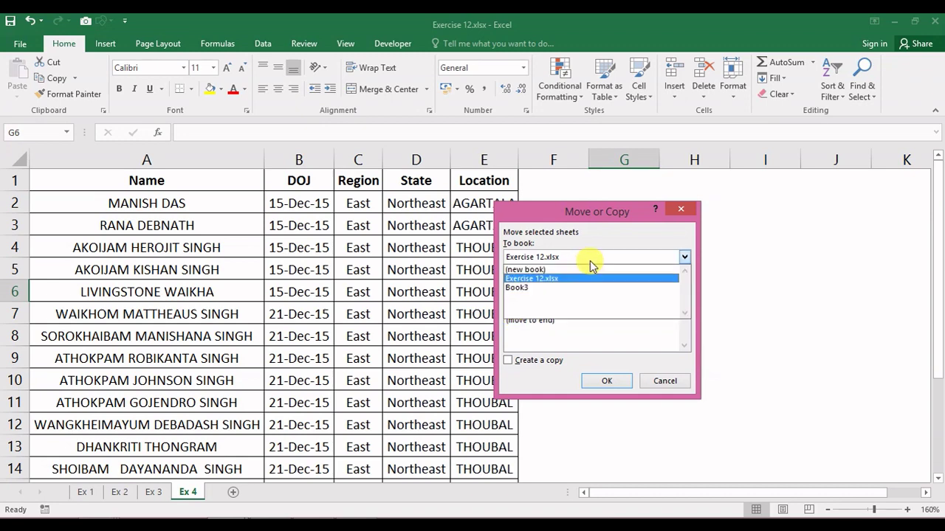
{"action": "left_click", "coordinate": [529, 288]}
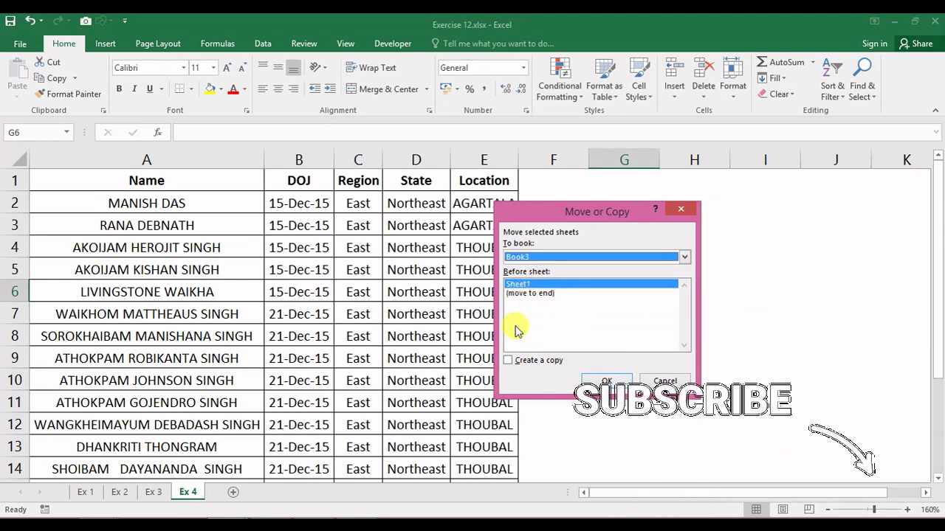
{"action": "left_click", "coordinate": [508, 362]}
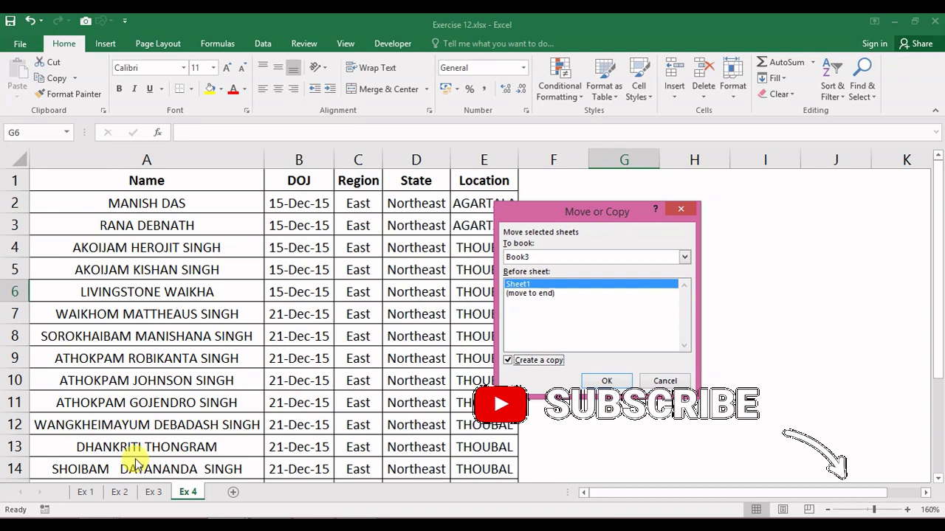
{"action": "left_click", "coordinate": [612, 380]}
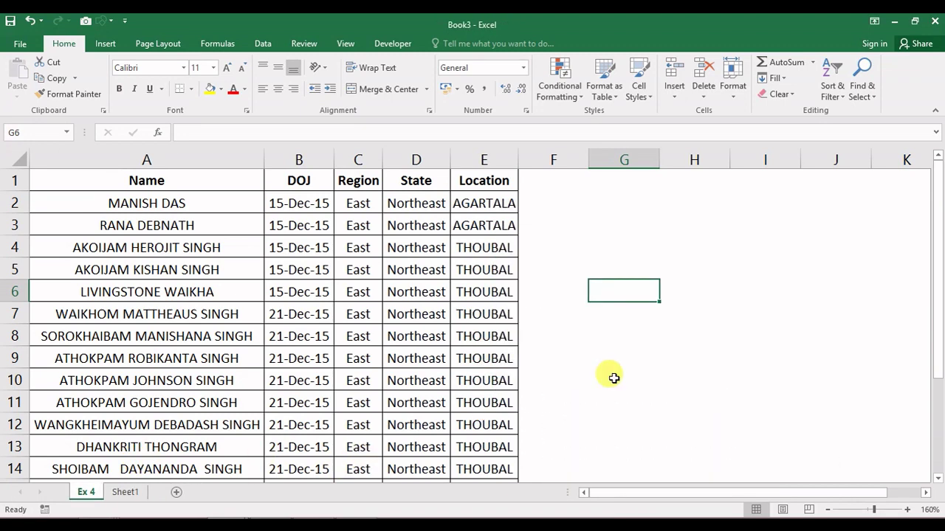
Step: Toggle between Book3 and Exercise 12.xlsx, then open the Ex 2 Text to Columns sheet
{"action": "key", "text": "ctrl+Tab"}
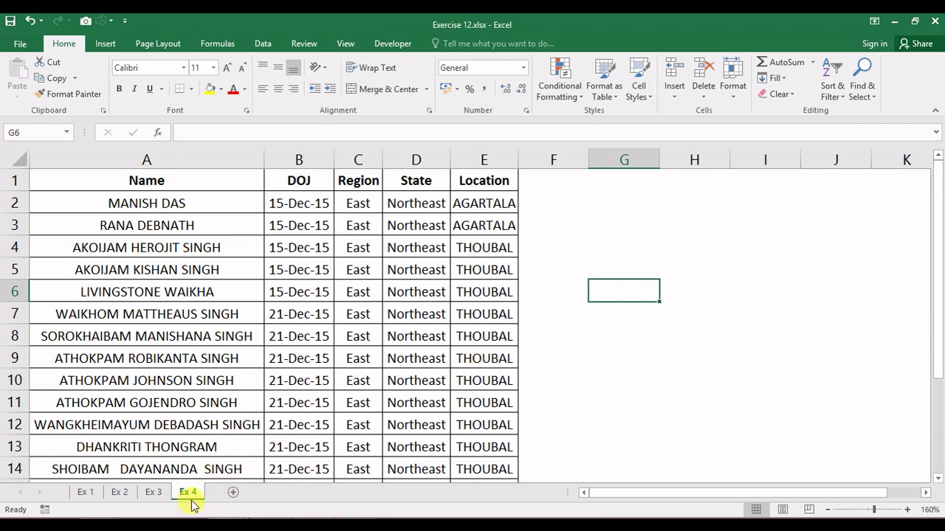
{"action": "key", "text": "ctrl+Tab"}
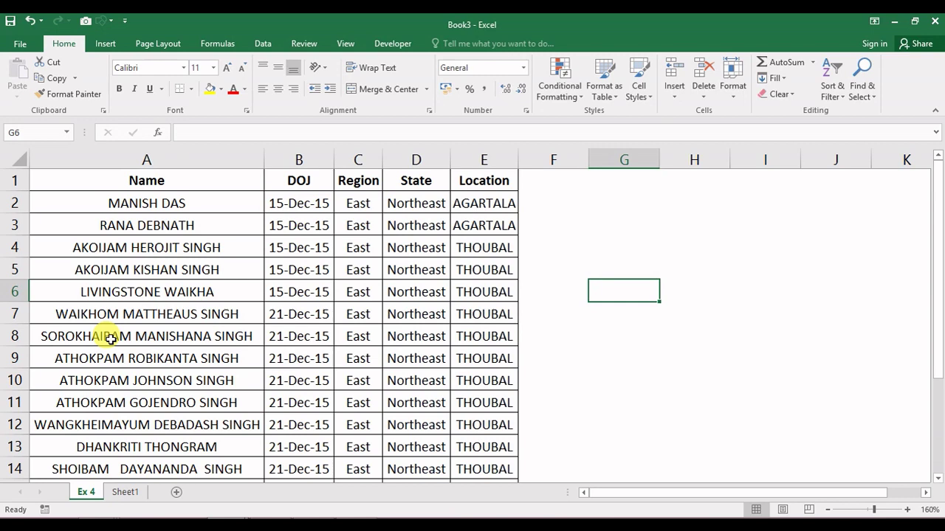
{"action": "key", "text": "ctrl+Tab"}
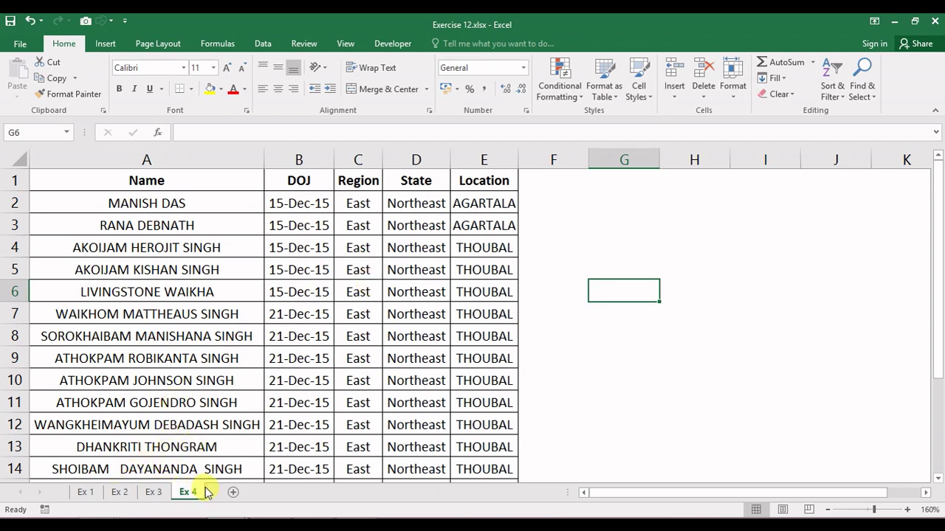
{"action": "left_click", "coordinate": [636, 374]}
{"action": "left_click", "coordinate": [112, 496]}
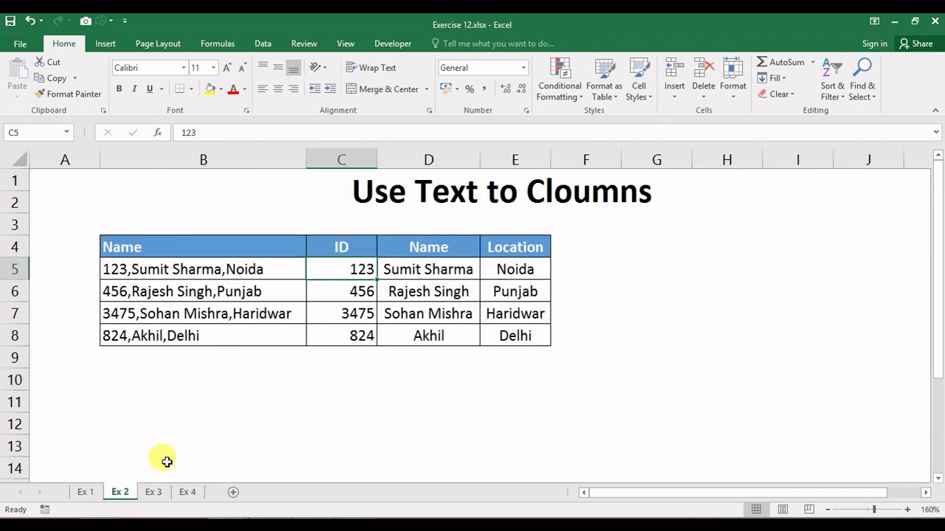
Step: Group Ex 2 with Ex 3 and copy both to the end of Book3 with Create a copy ticked
{"action": "left_click", "coordinate": [154, 493], "text": "ctrl"}
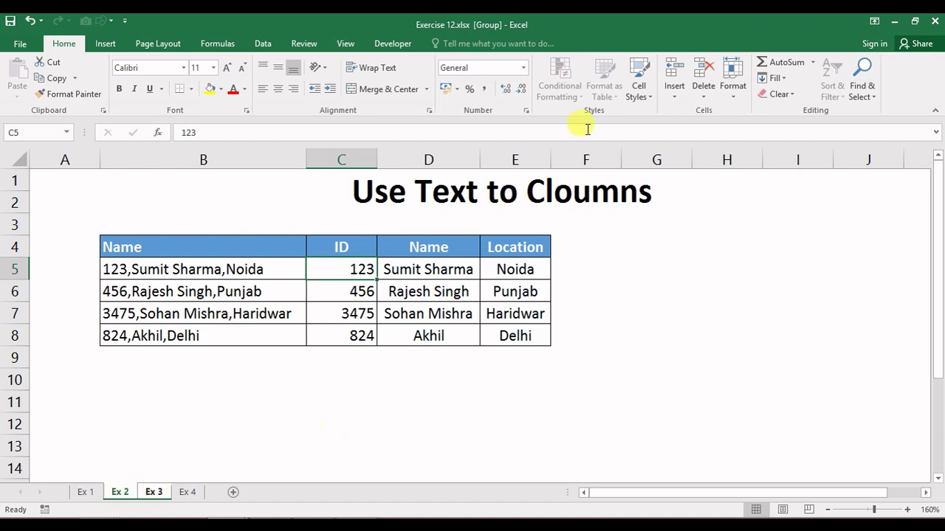
{"action": "left_click", "coordinate": [734, 92]}
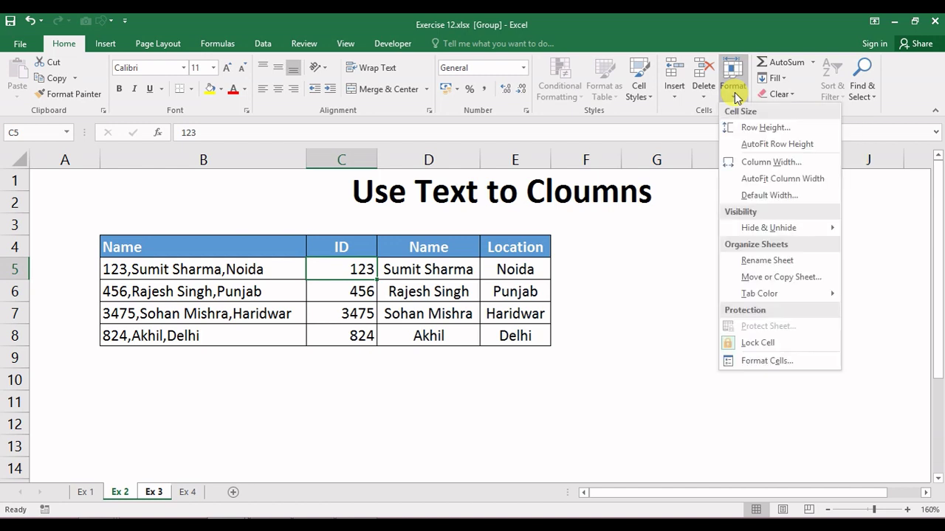
{"action": "left_click", "coordinate": [764, 277]}
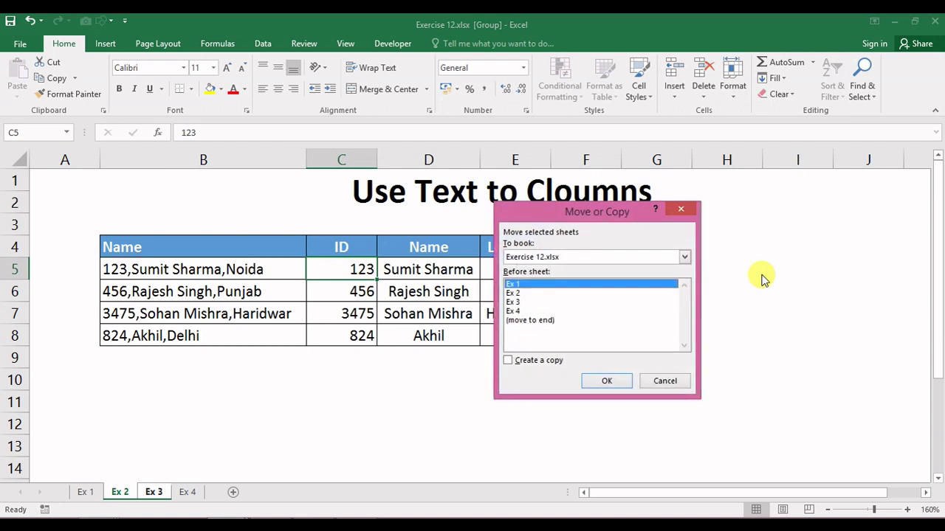
{"action": "left_click", "coordinate": [594, 257]}
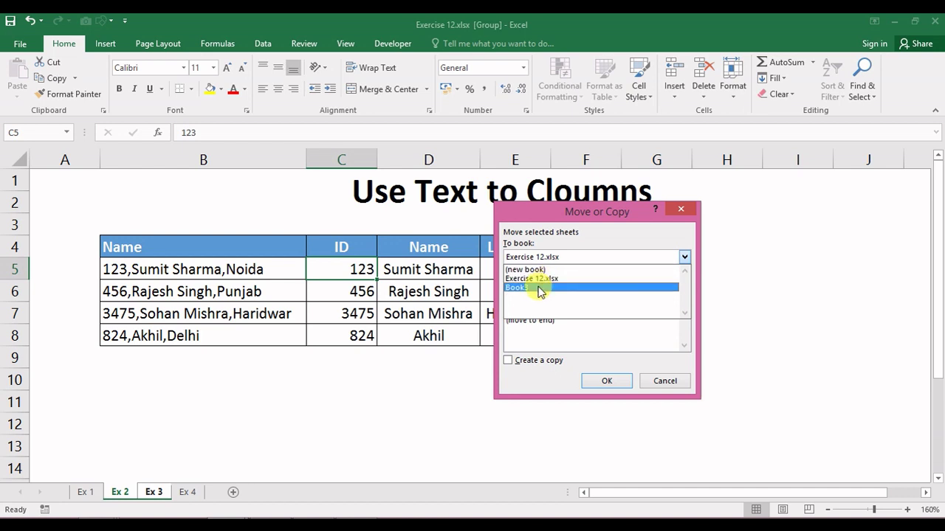
{"action": "left_click", "coordinate": [540, 288]}
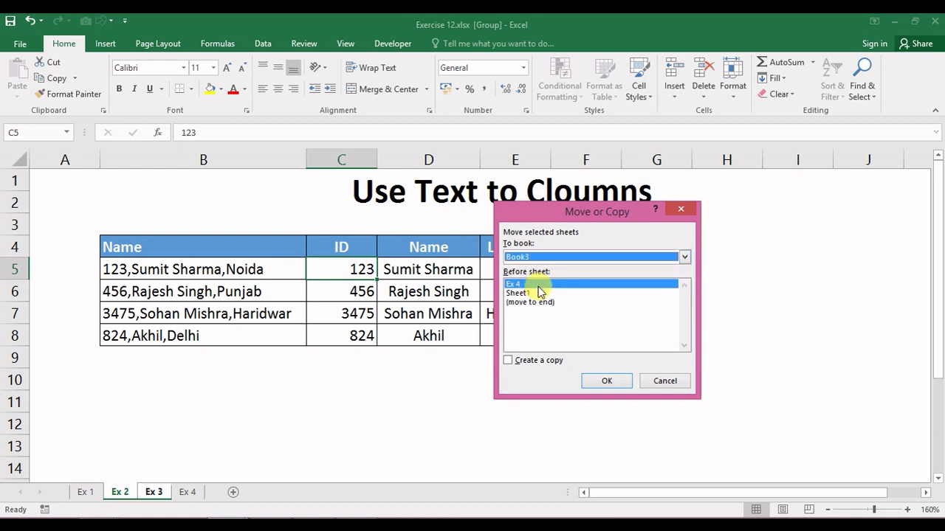
{"action": "left_click", "coordinate": [508, 363]}
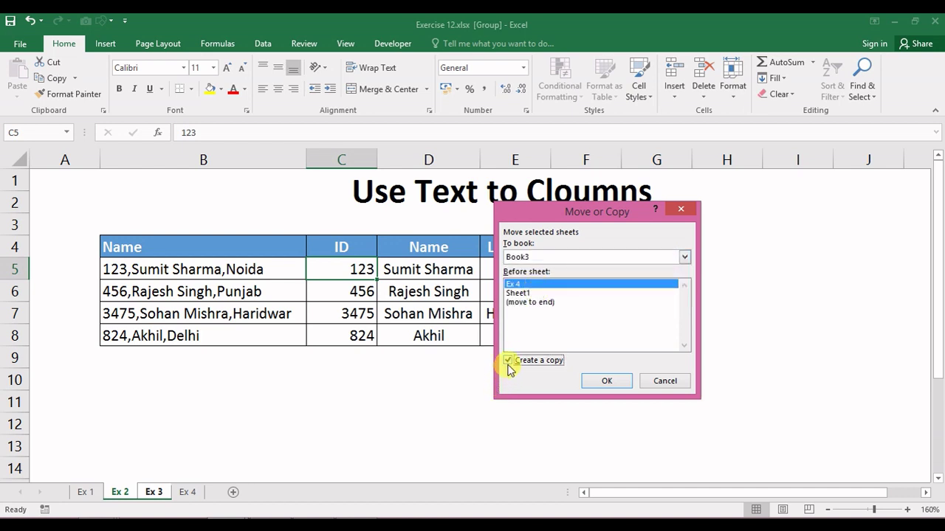
{"action": "left_click", "coordinate": [527, 303]}
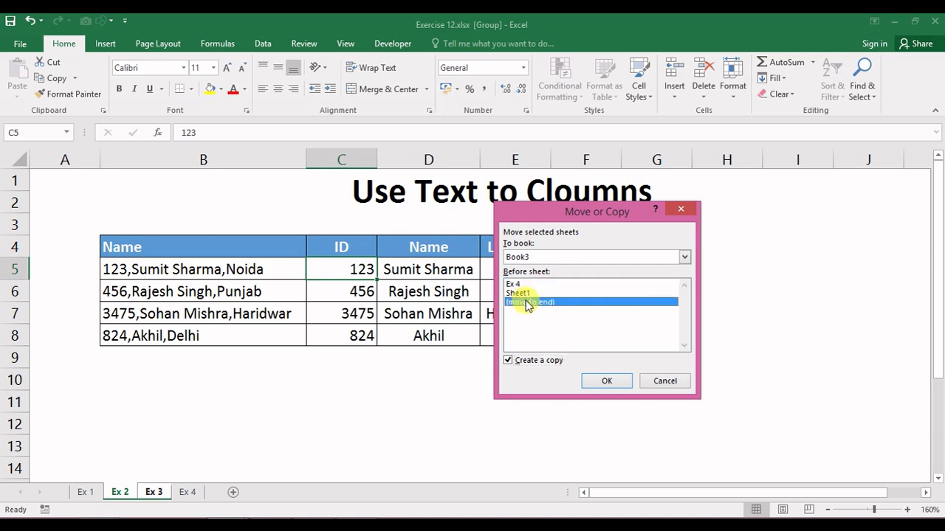
{"action": "left_click", "coordinate": [591, 382]}
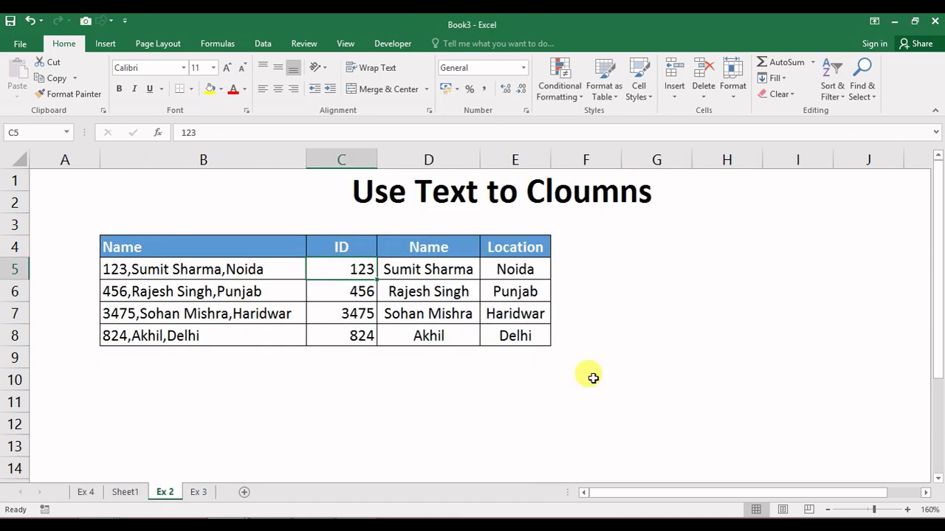
Step: Check the copied Ex 2 and Ex 3 sheets in Book3, then return to Exercise 12
{"action": "left_click", "coordinate": [610, 335]}
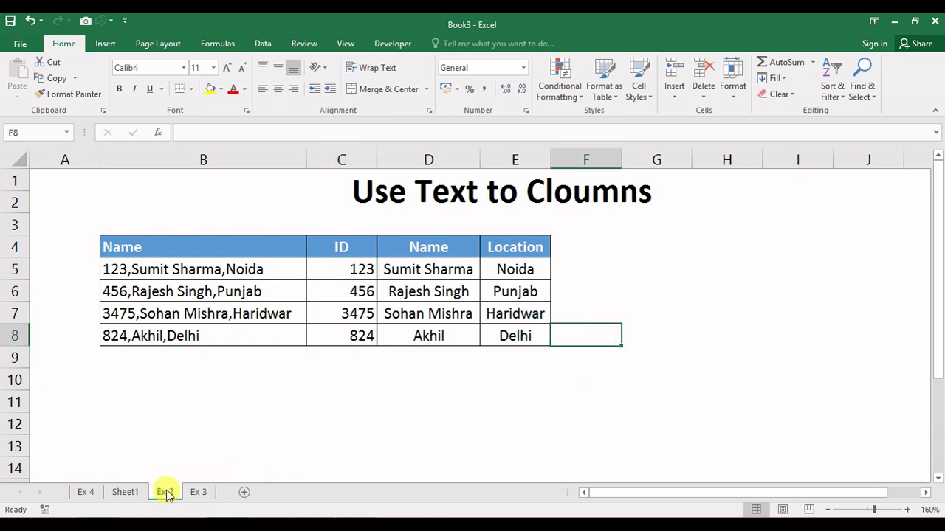
{"action": "left_click", "coordinate": [199, 492]}
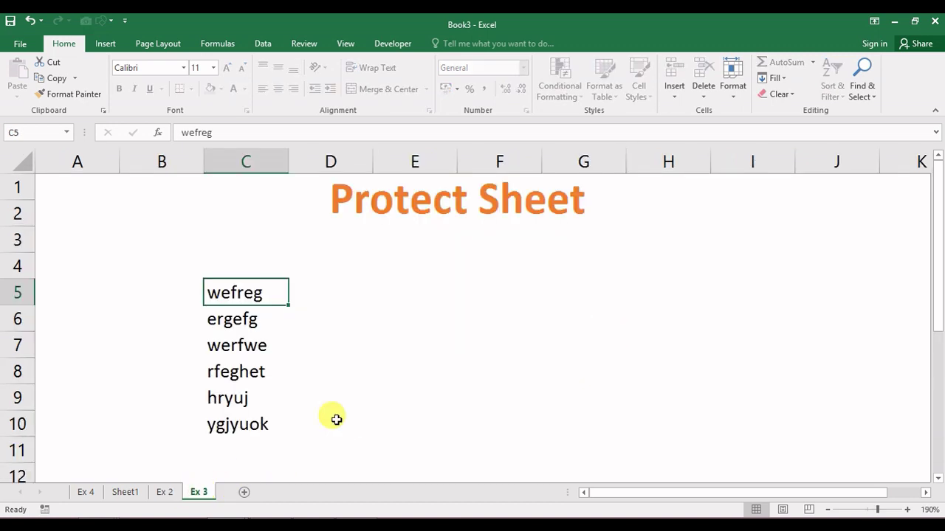
{"action": "key", "text": "ctrl+Tab"}
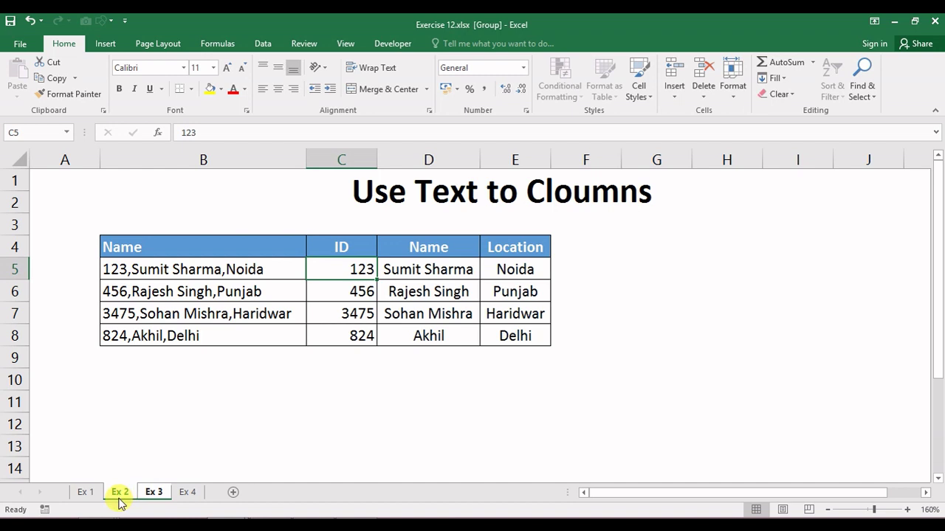
Step: Ungroup the Exercise 12 sheet tabs and display the Ex 3 sheet
{"action": "left_click", "coordinate": [118, 498]}
{"action": "left_click", "coordinate": [86, 492], "text": "ctrl"}
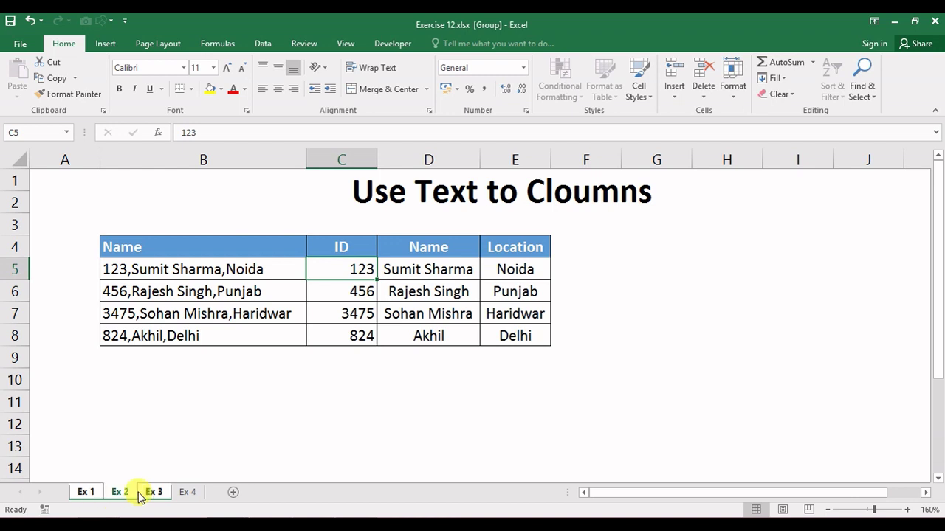
{"action": "left_click", "coordinate": [140, 493], "text": "ctrl"}
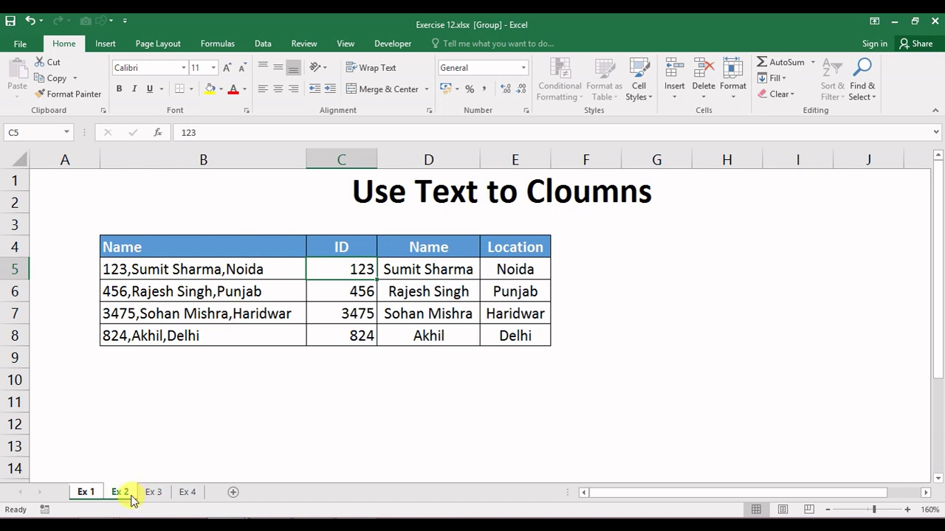
{"action": "left_click", "coordinate": [112, 493]}
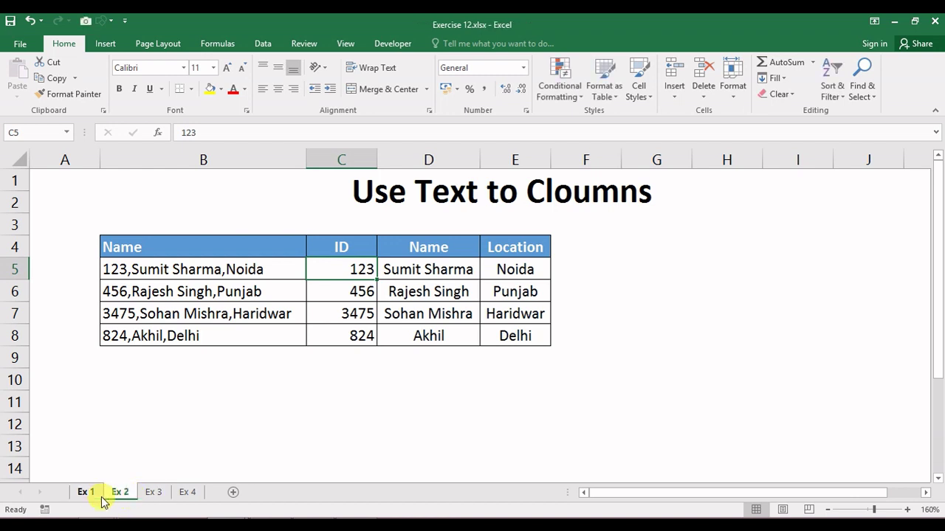
{"action": "left_click", "coordinate": [148, 493]}
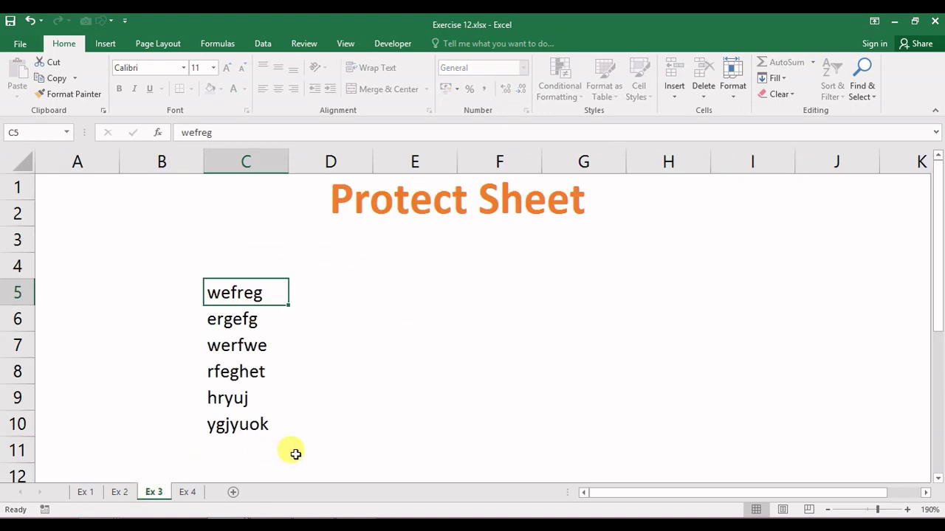
{"action": "left_click", "coordinate": [189, 492]}
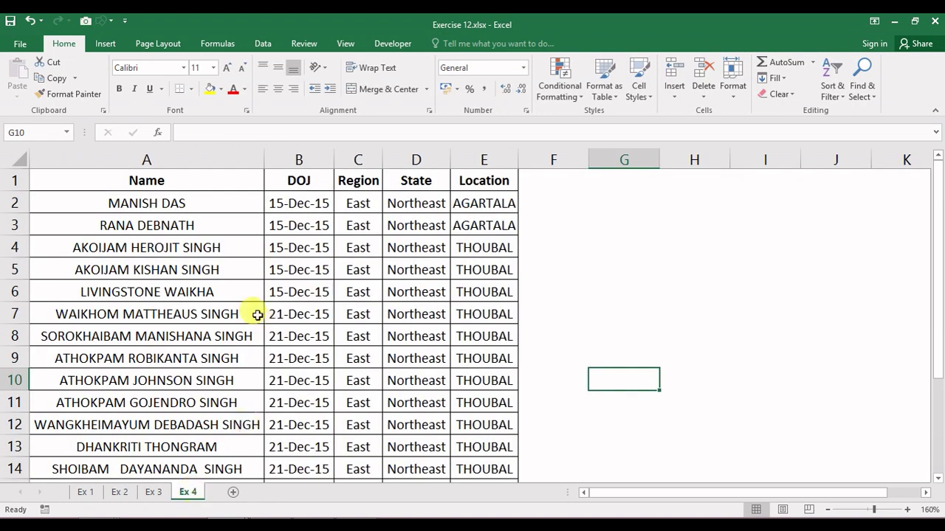